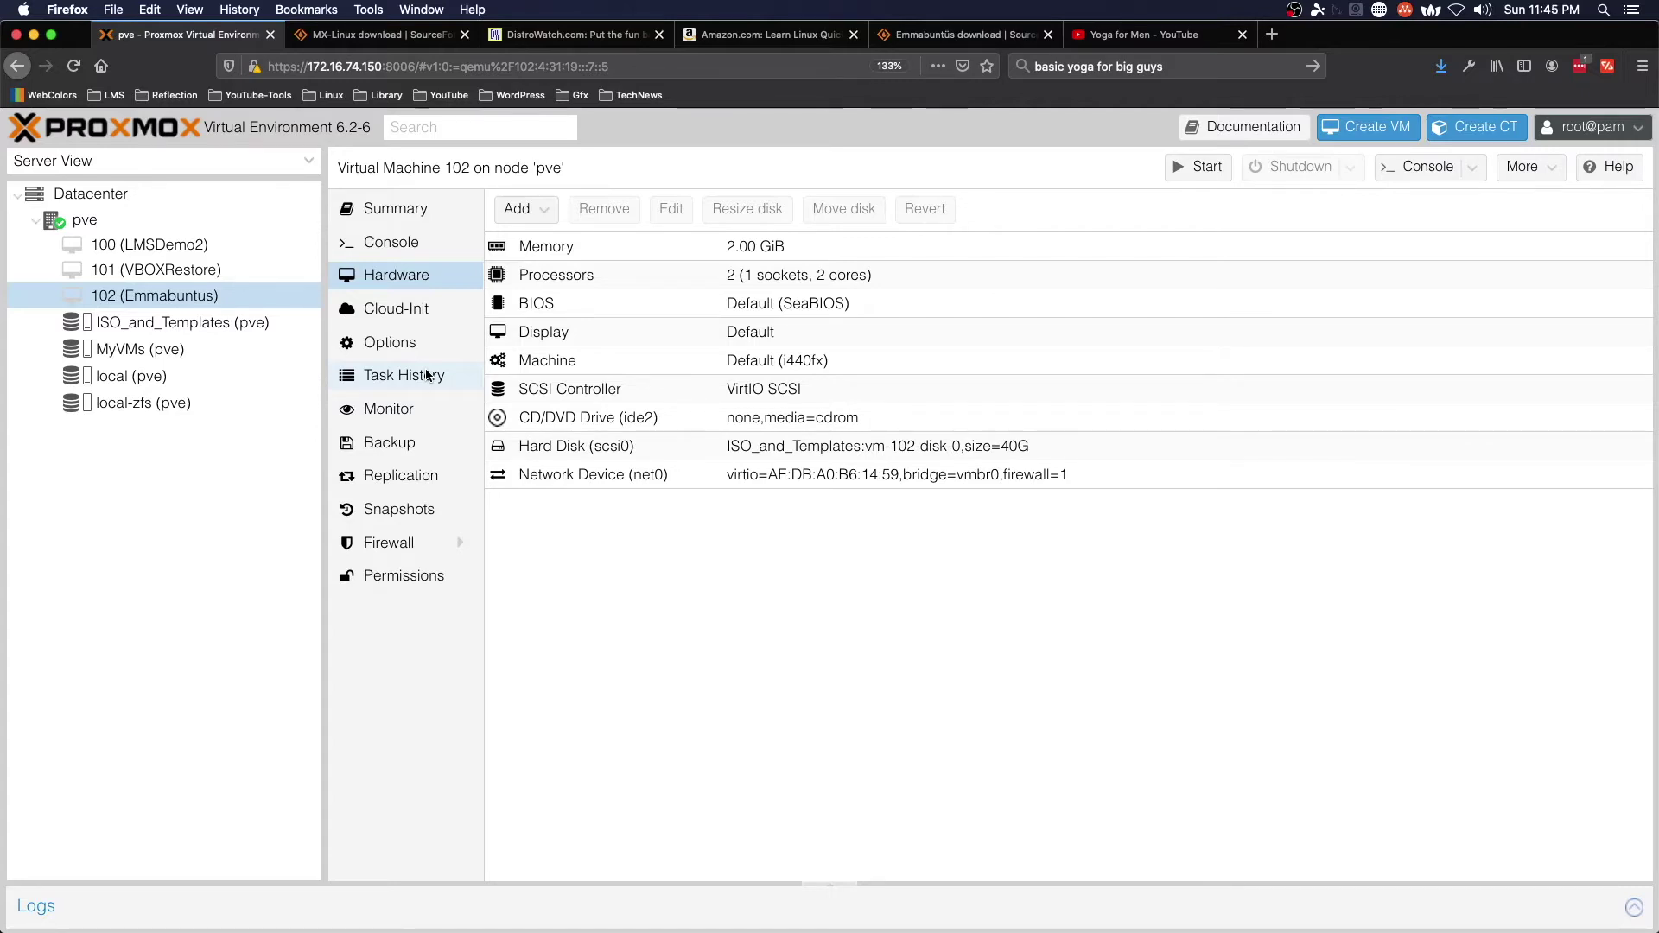
# - Select the CD/DVD drive entry in VM 102's hardware list
pyautogui.click(567, 417)
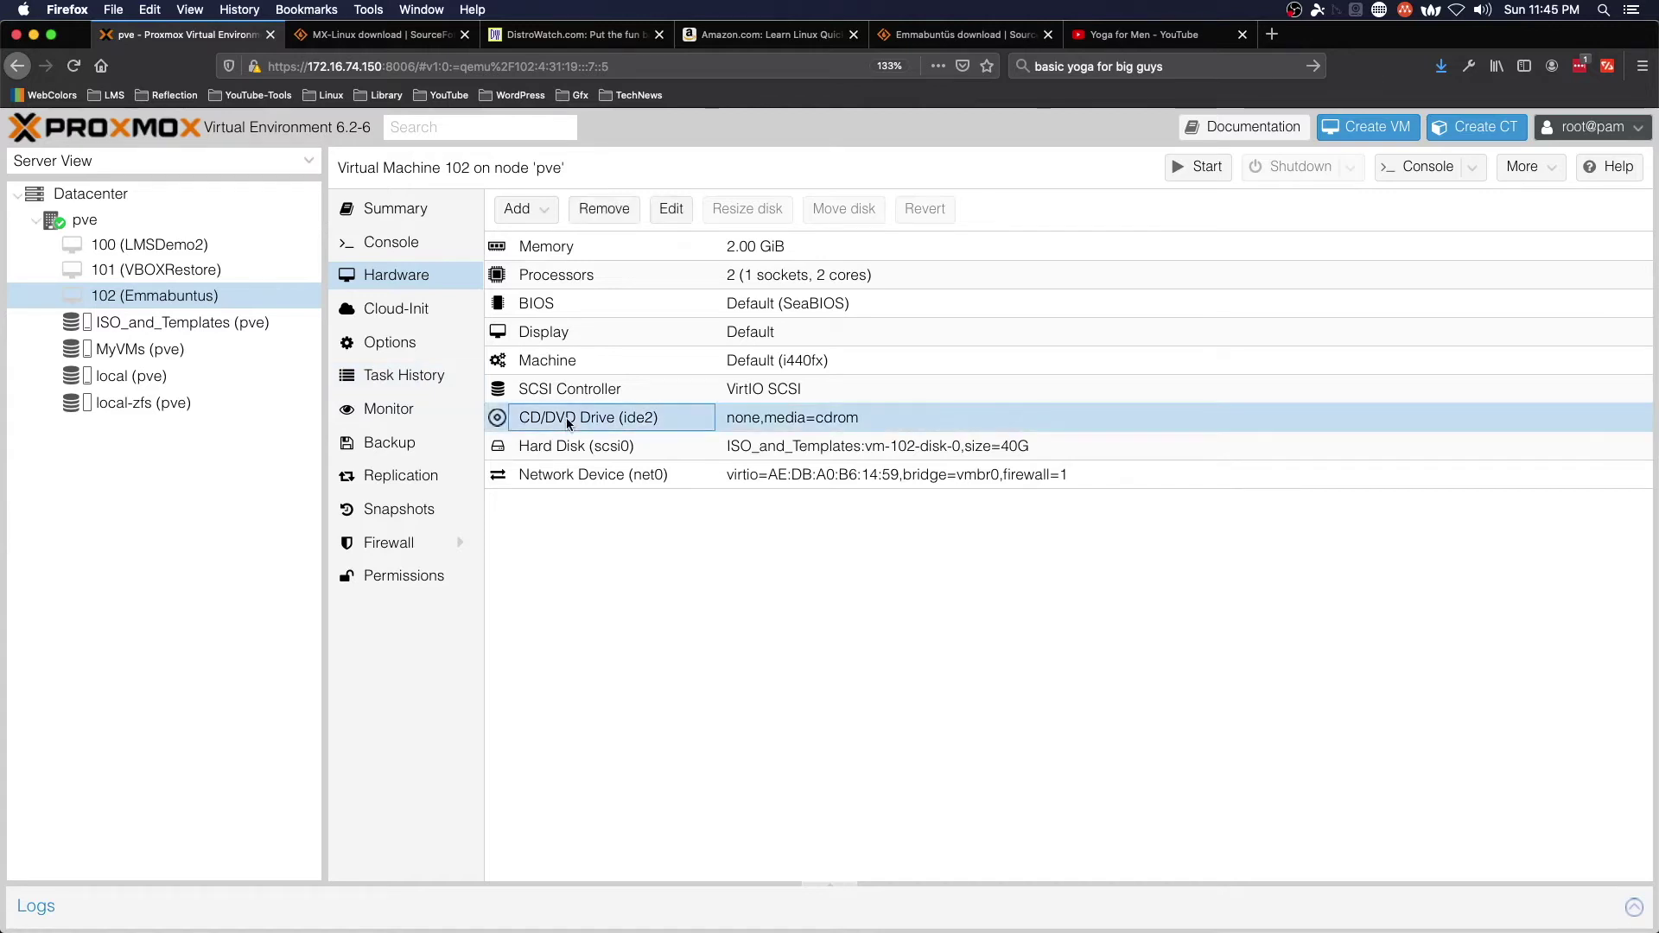
# - Mount rescuezilla-1.0.6-64bit.iso from local storage in VM 102's CD/DVD drive
pyautogui.click(671, 211)
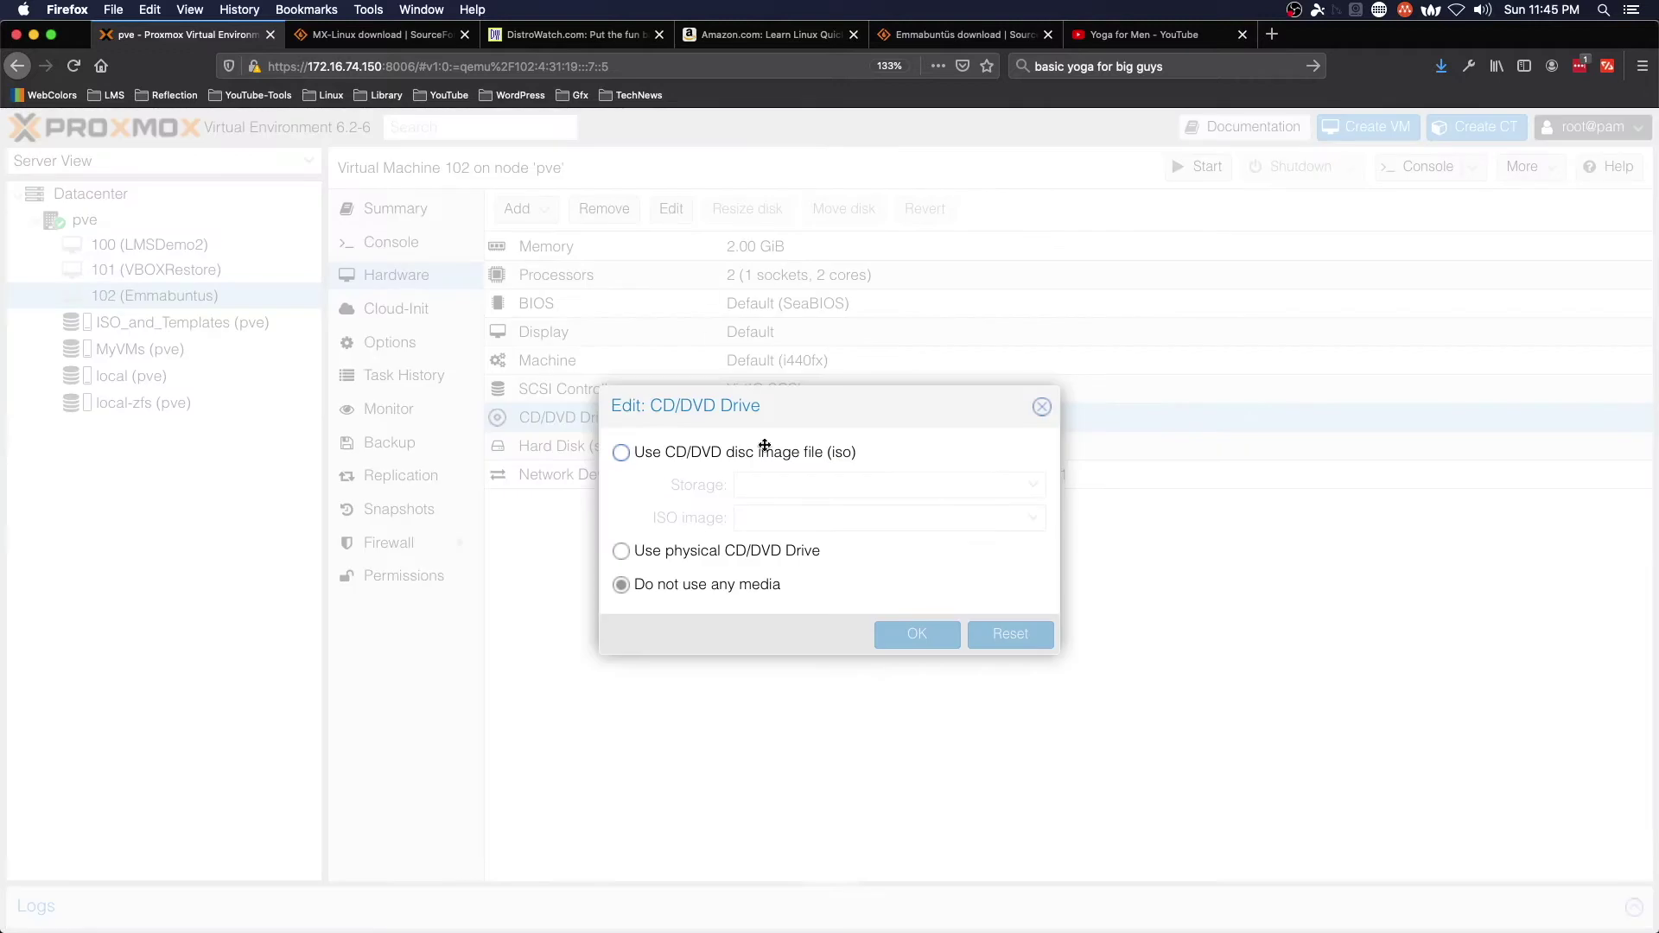
pyautogui.click(622, 452)
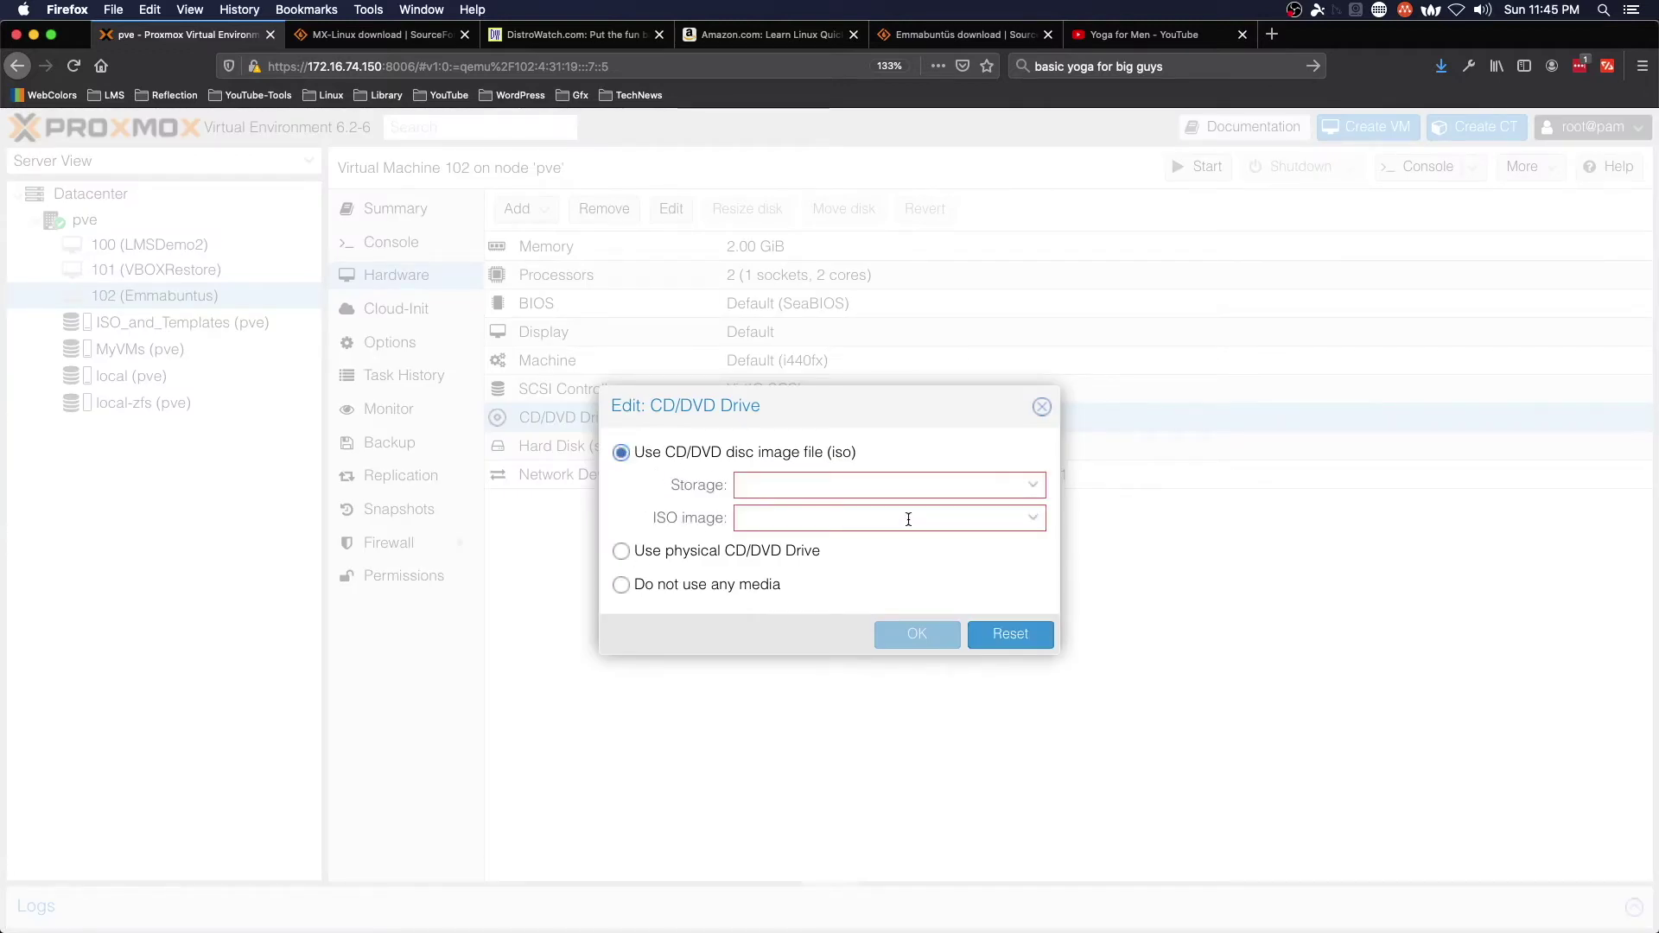
pyautogui.click(1014, 486)
pyautogui.click(1033, 486)
pyautogui.click(1030, 491)
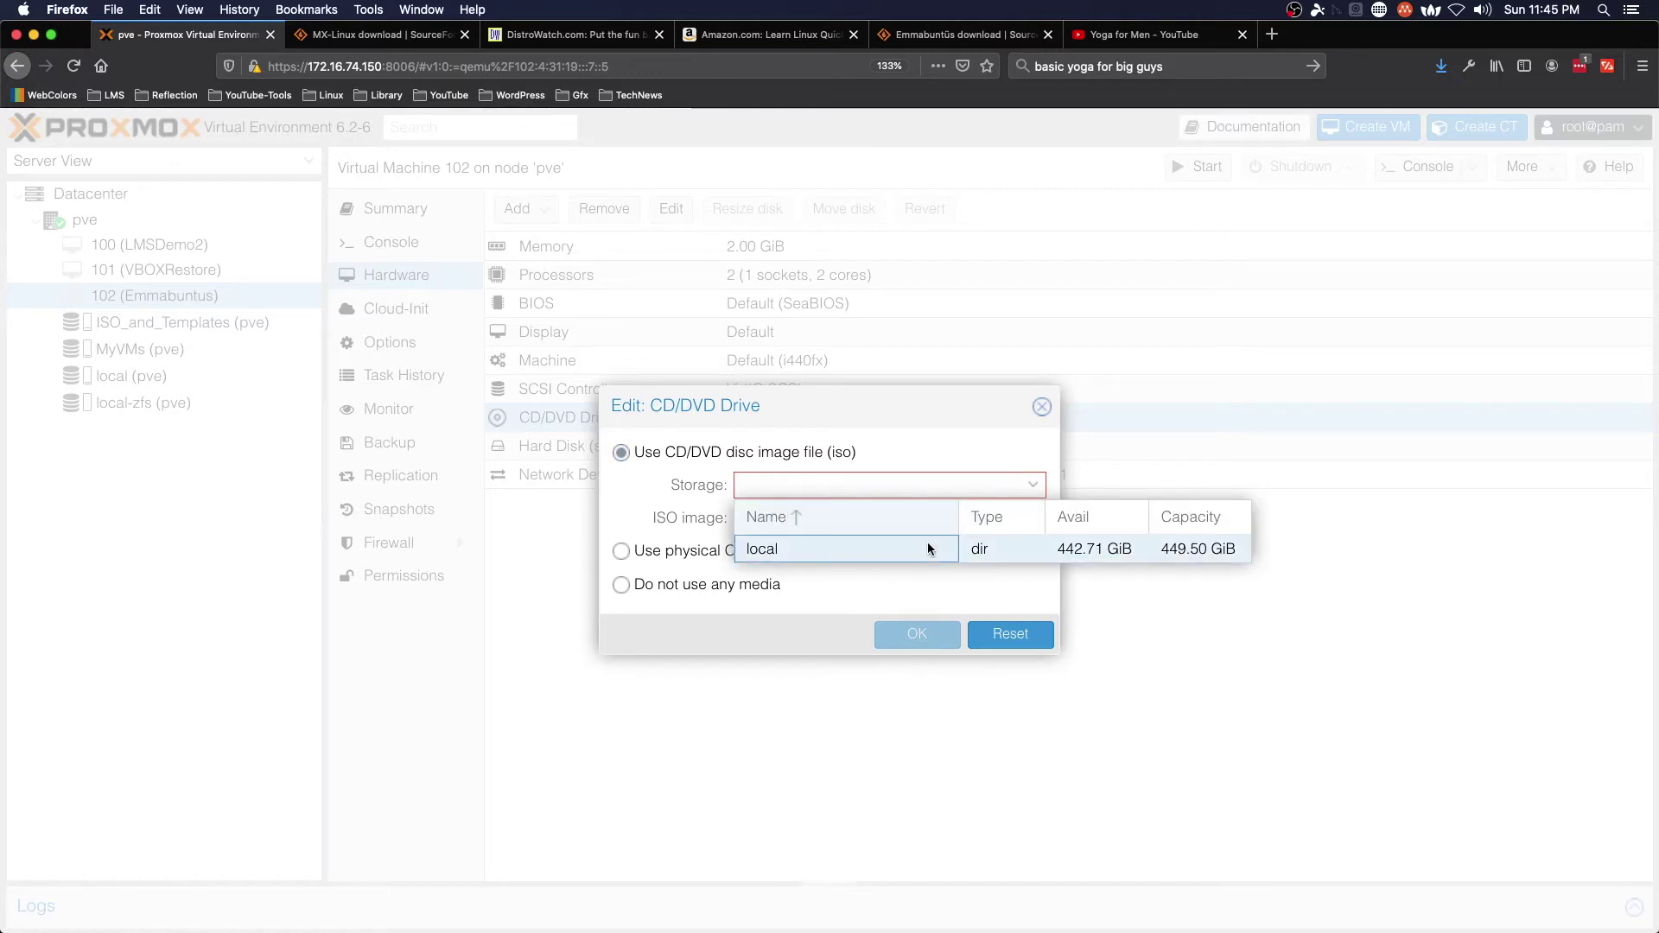
pyautogui.click(926, 542)
pyautogui.click(1018, 521)
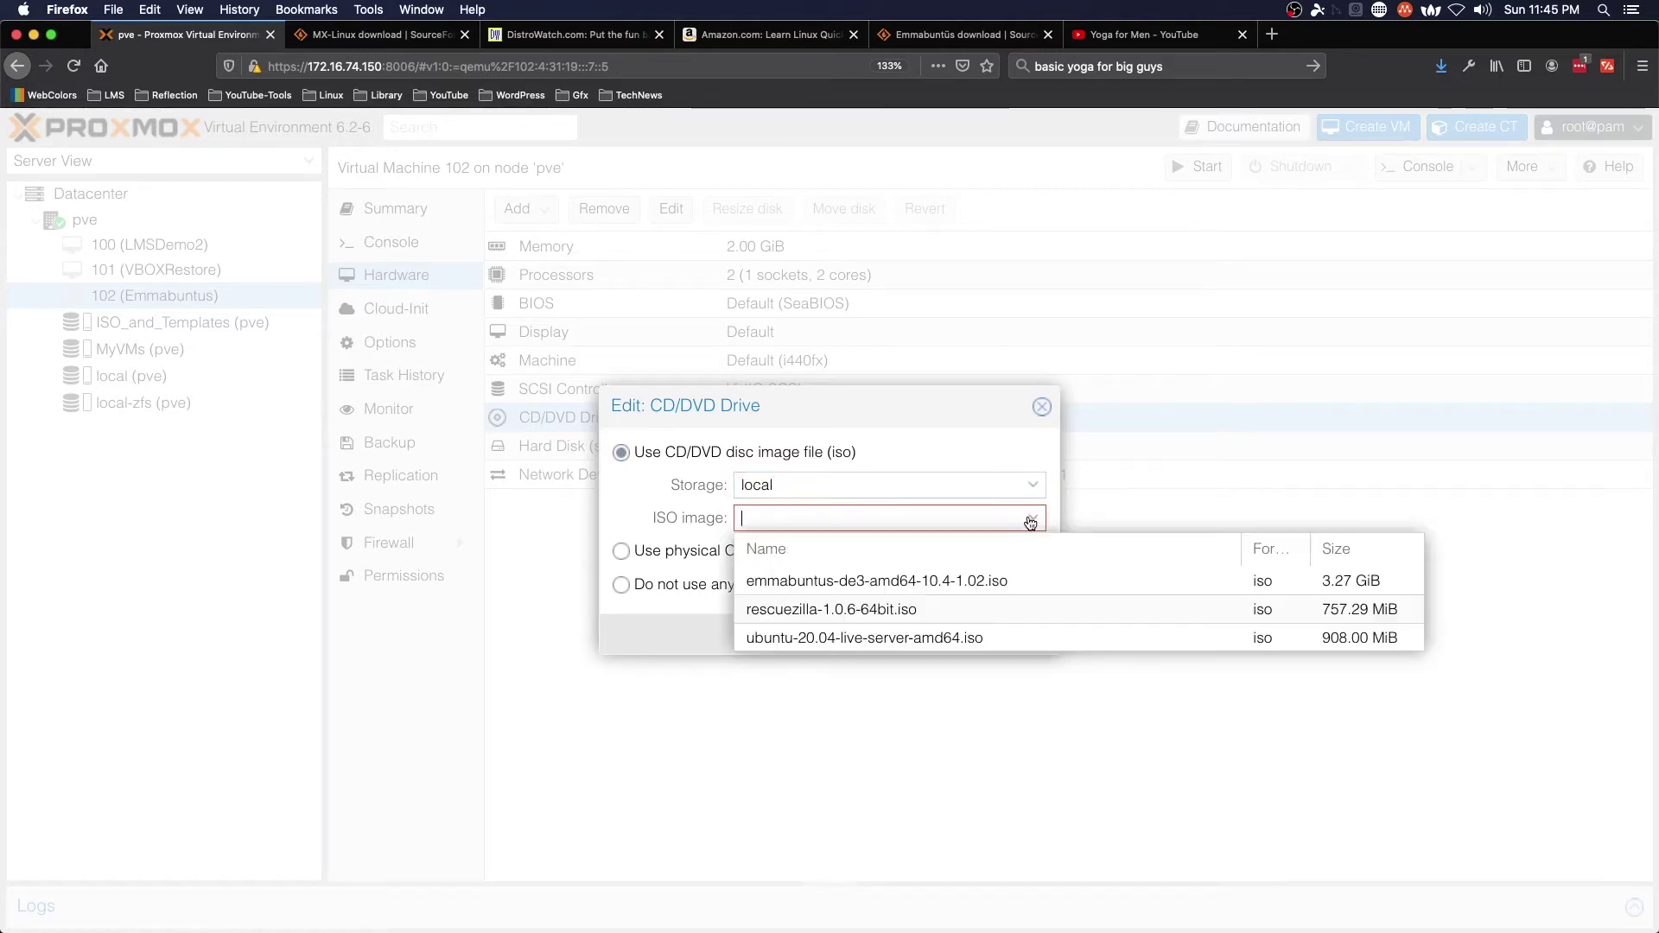
pyautogui.click(893, 609)
pyautogui.click(942, 634)
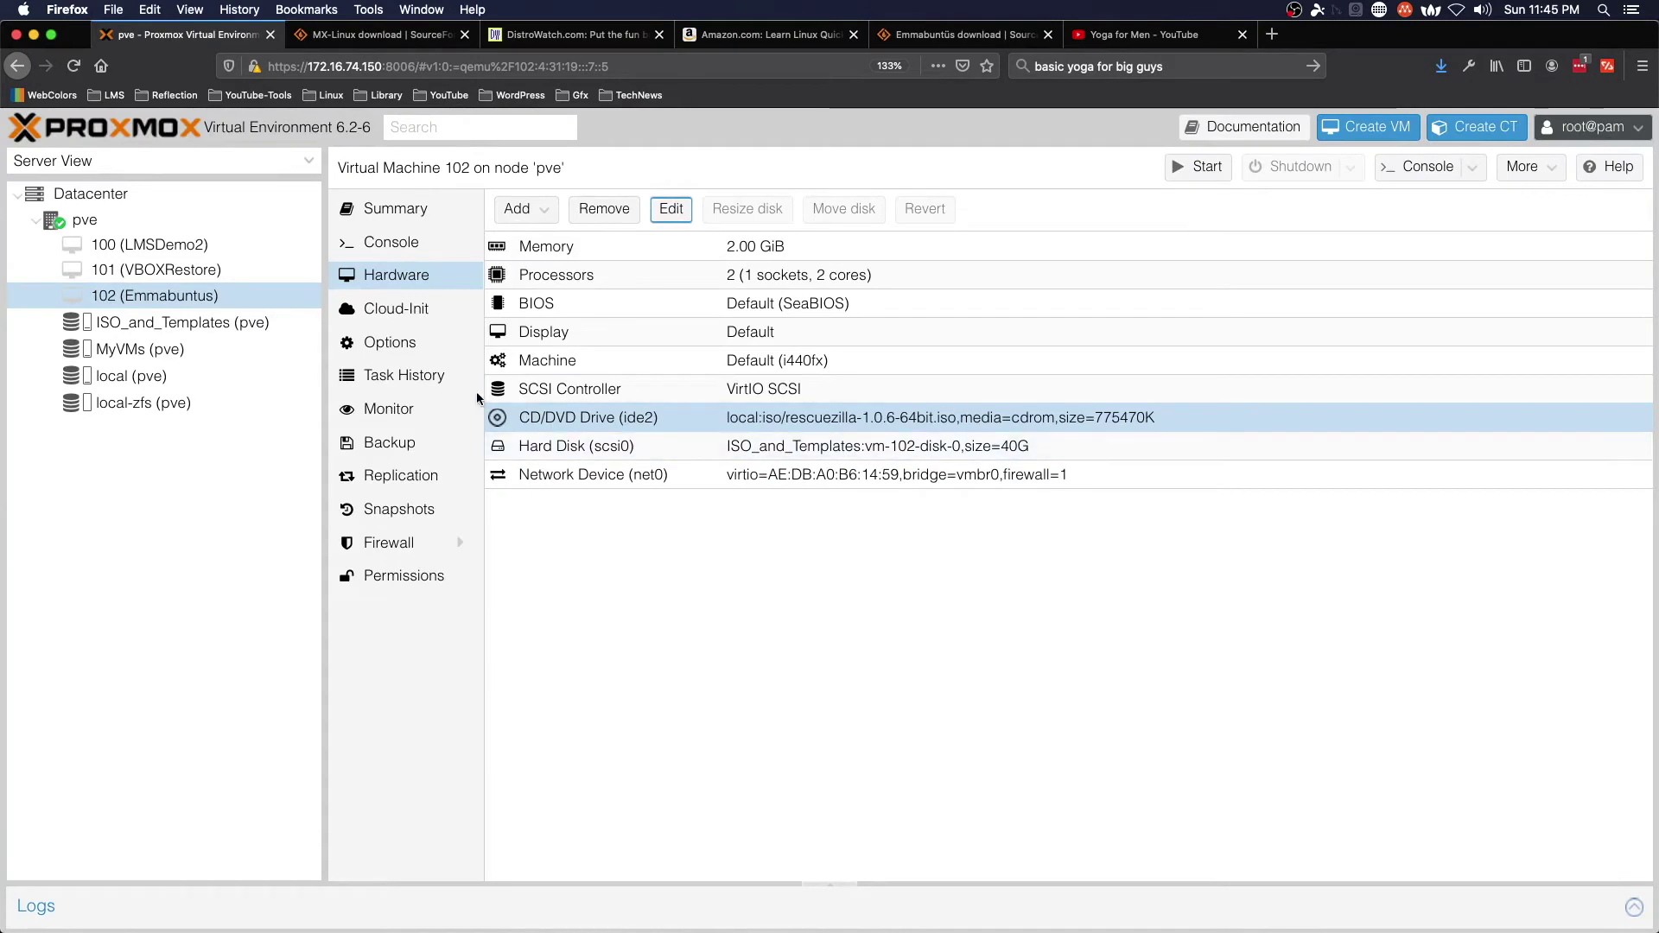
# - Start VM 102 from the noVNC console and view it full screen
pyautogui.click(387, 345)
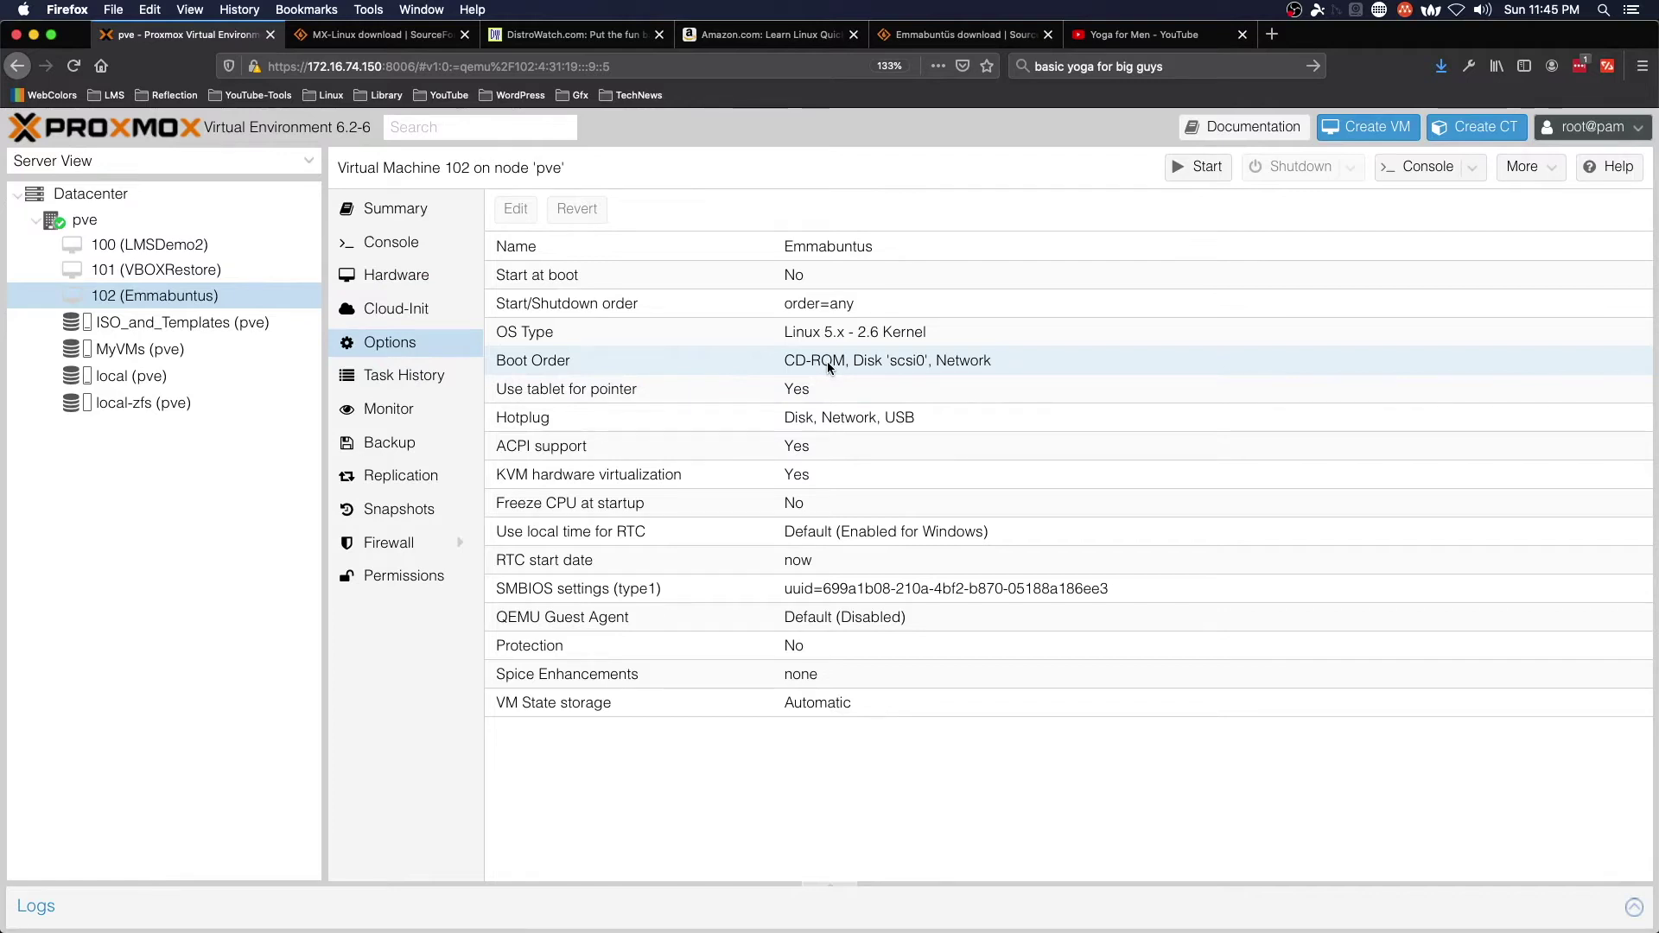
pyautogui.click(391, 245)
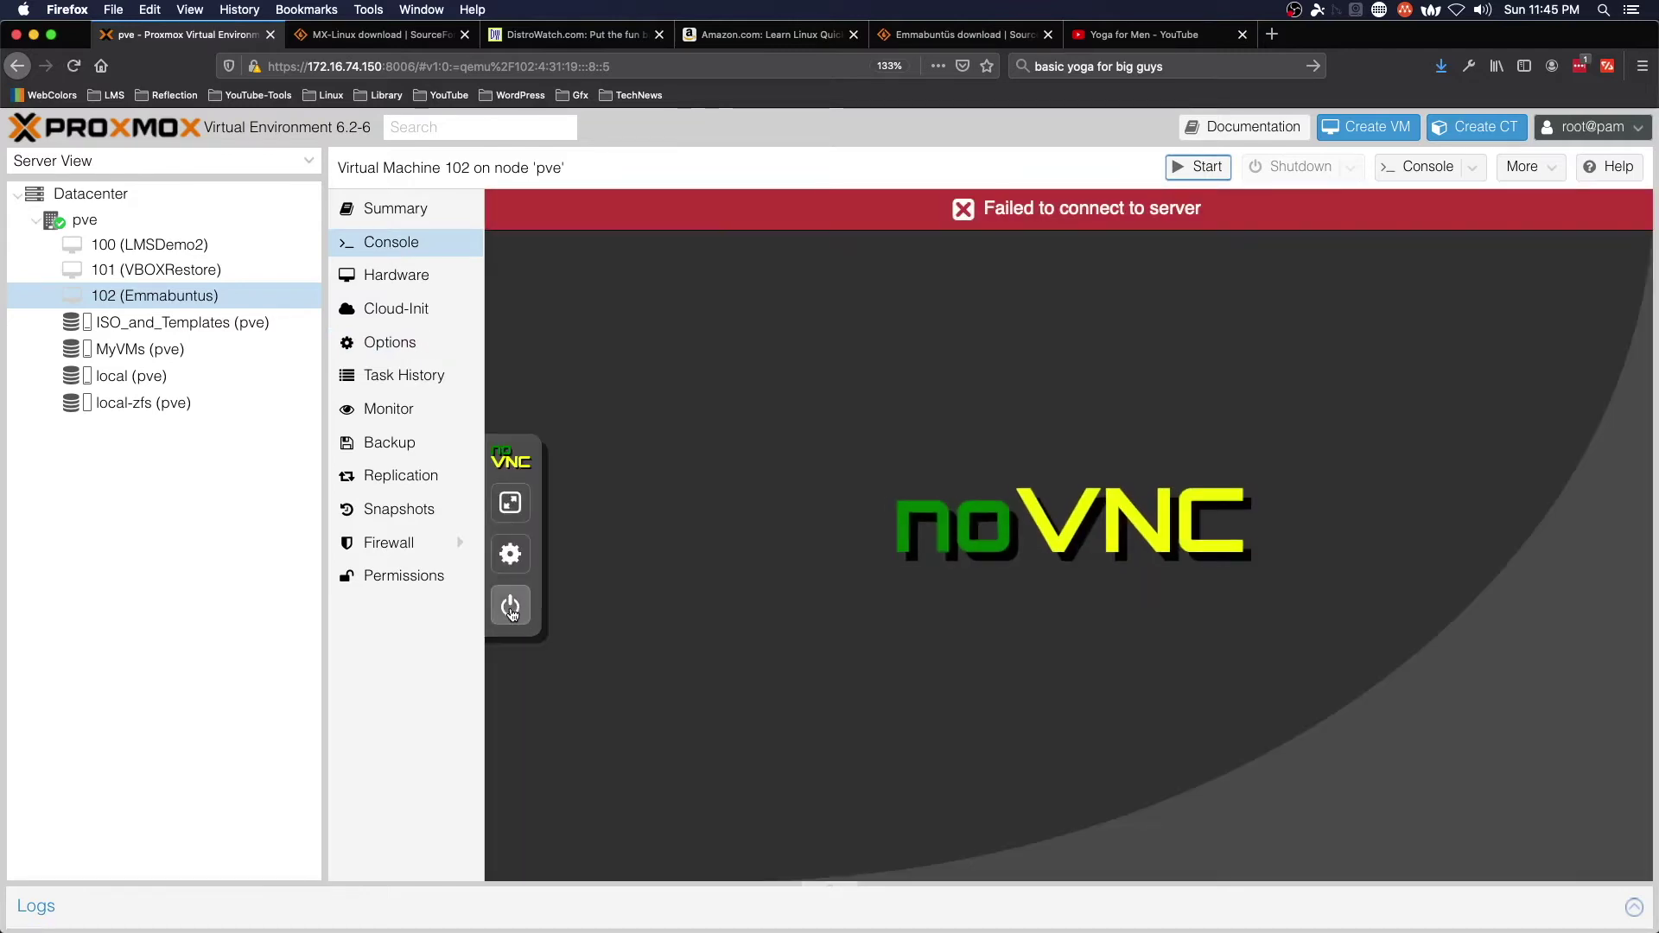
pyautogui.click(511, 610)
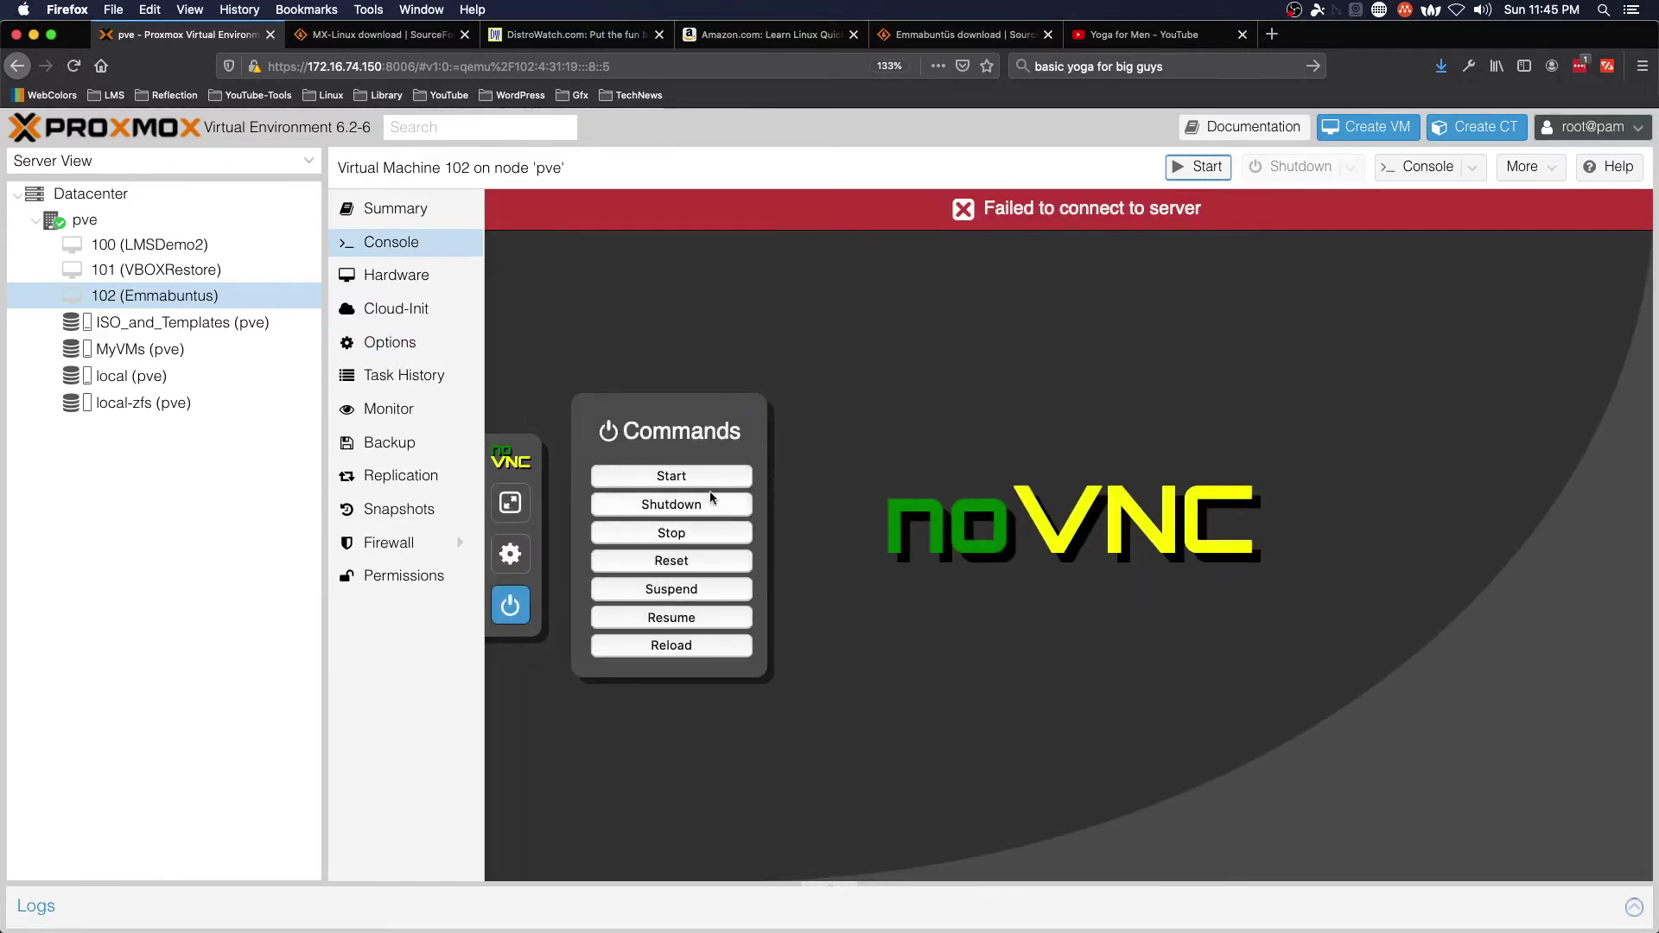
pyautogui.click(690, 478)
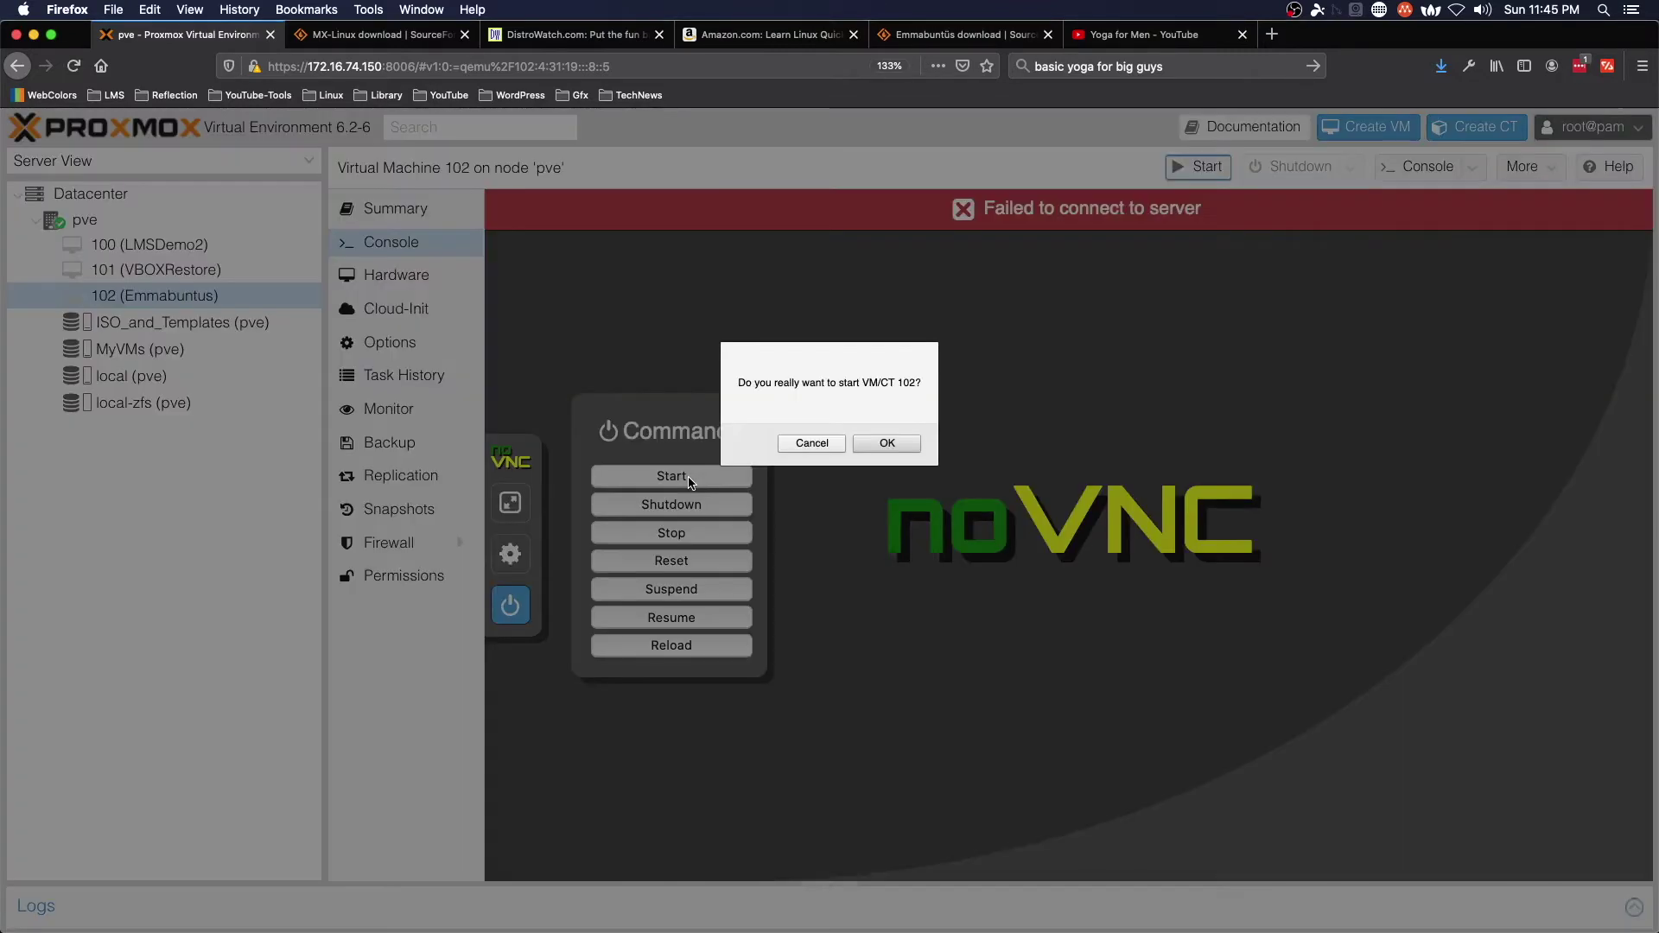
pyautogui.click(888, 444)
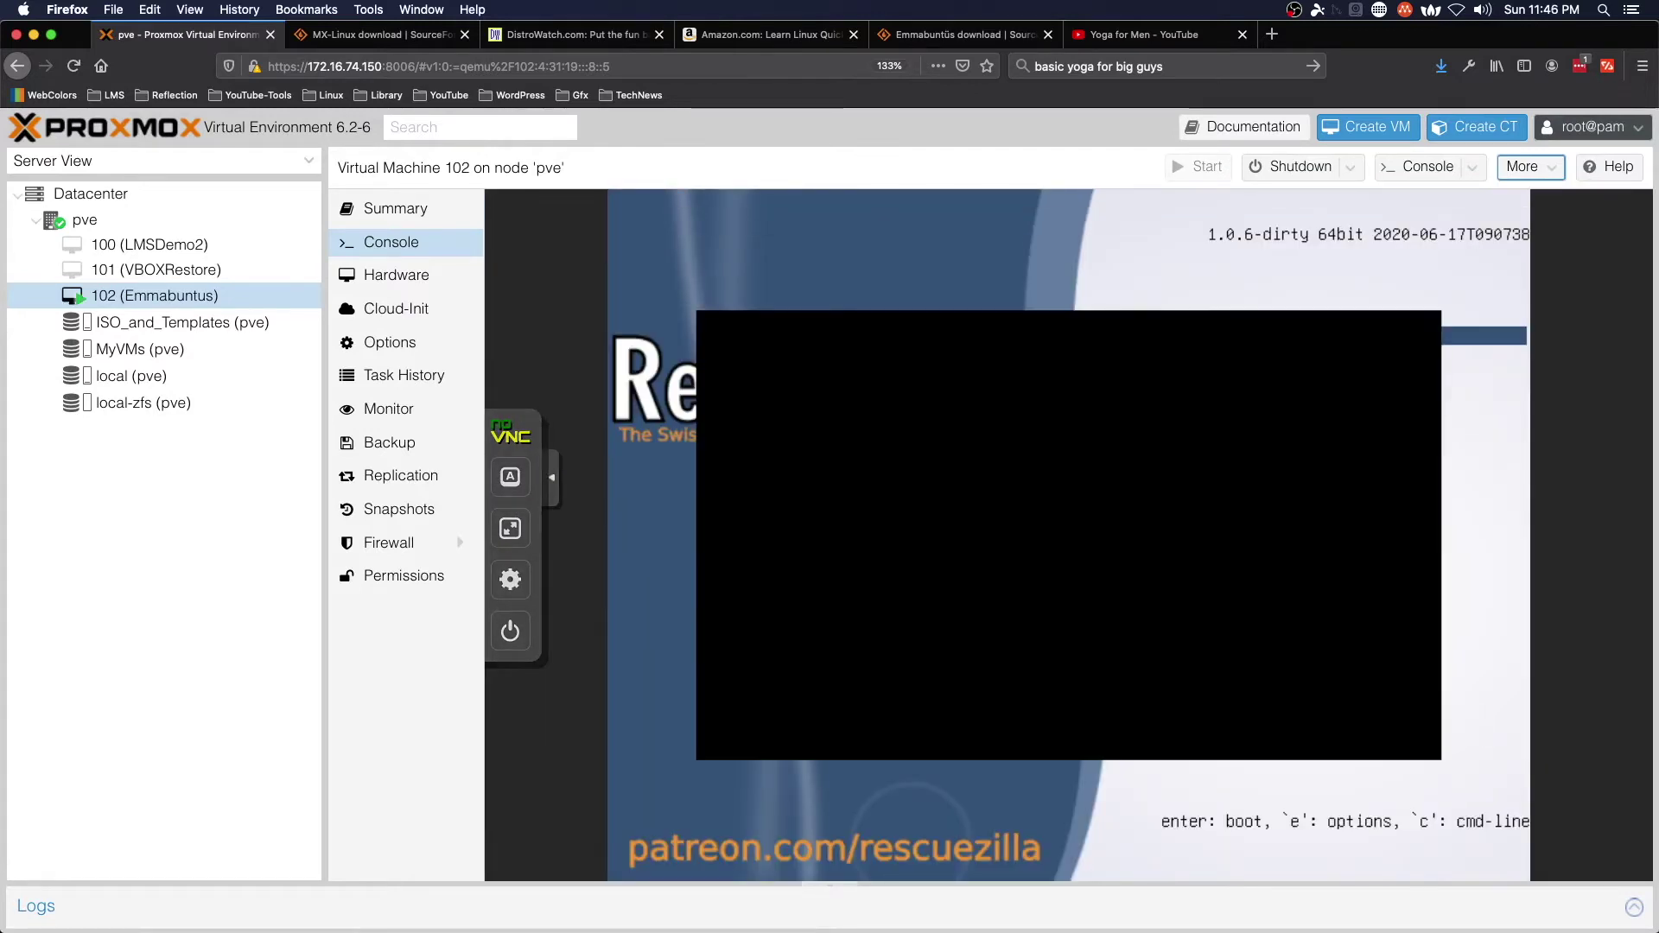
pyautogui.click(510, 528)
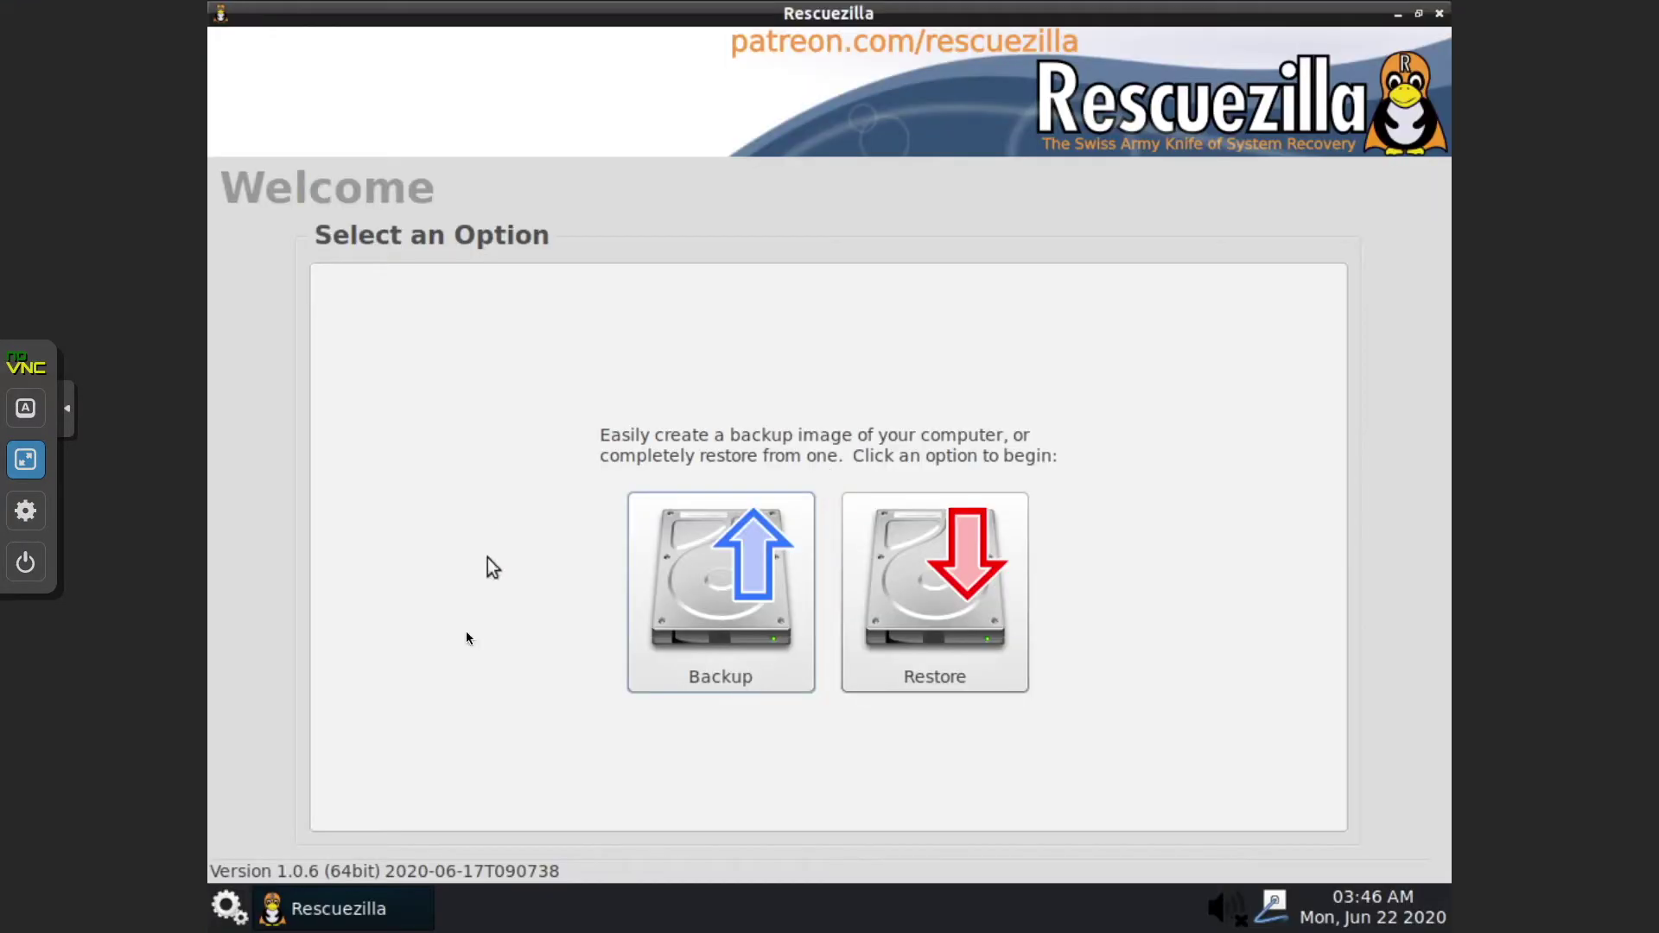
# - Begin a Rescuezilla backup using Drive 2 with both its partitions as source
pyautogui.click(696, 584)
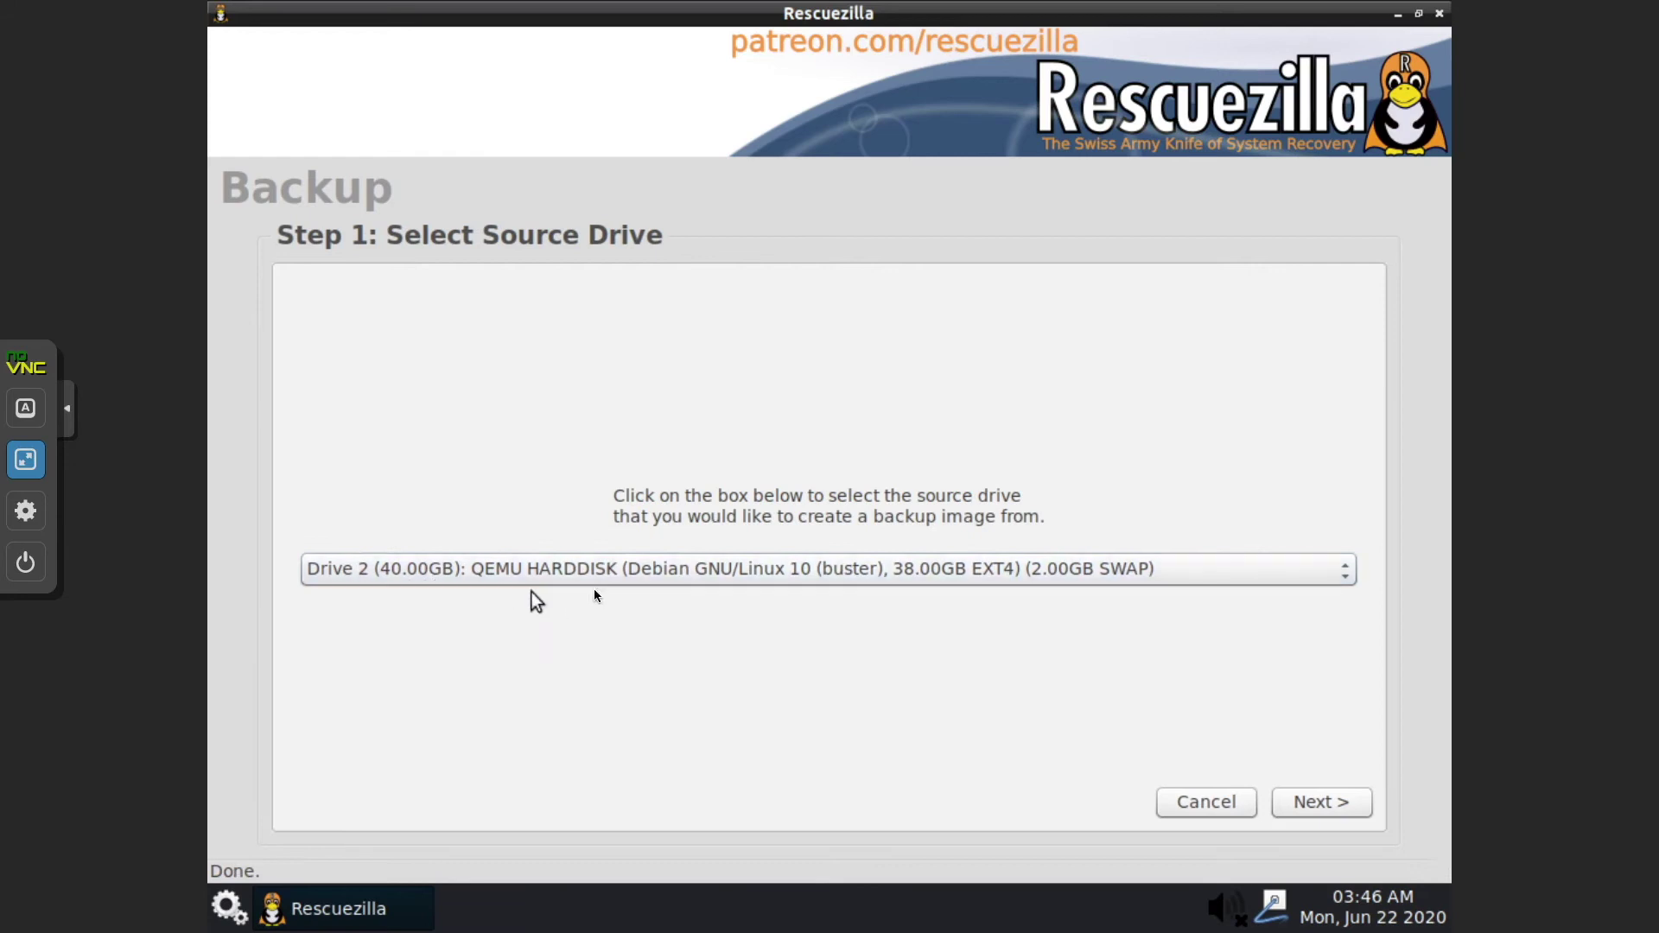
pyautogui.click(1324, 802)
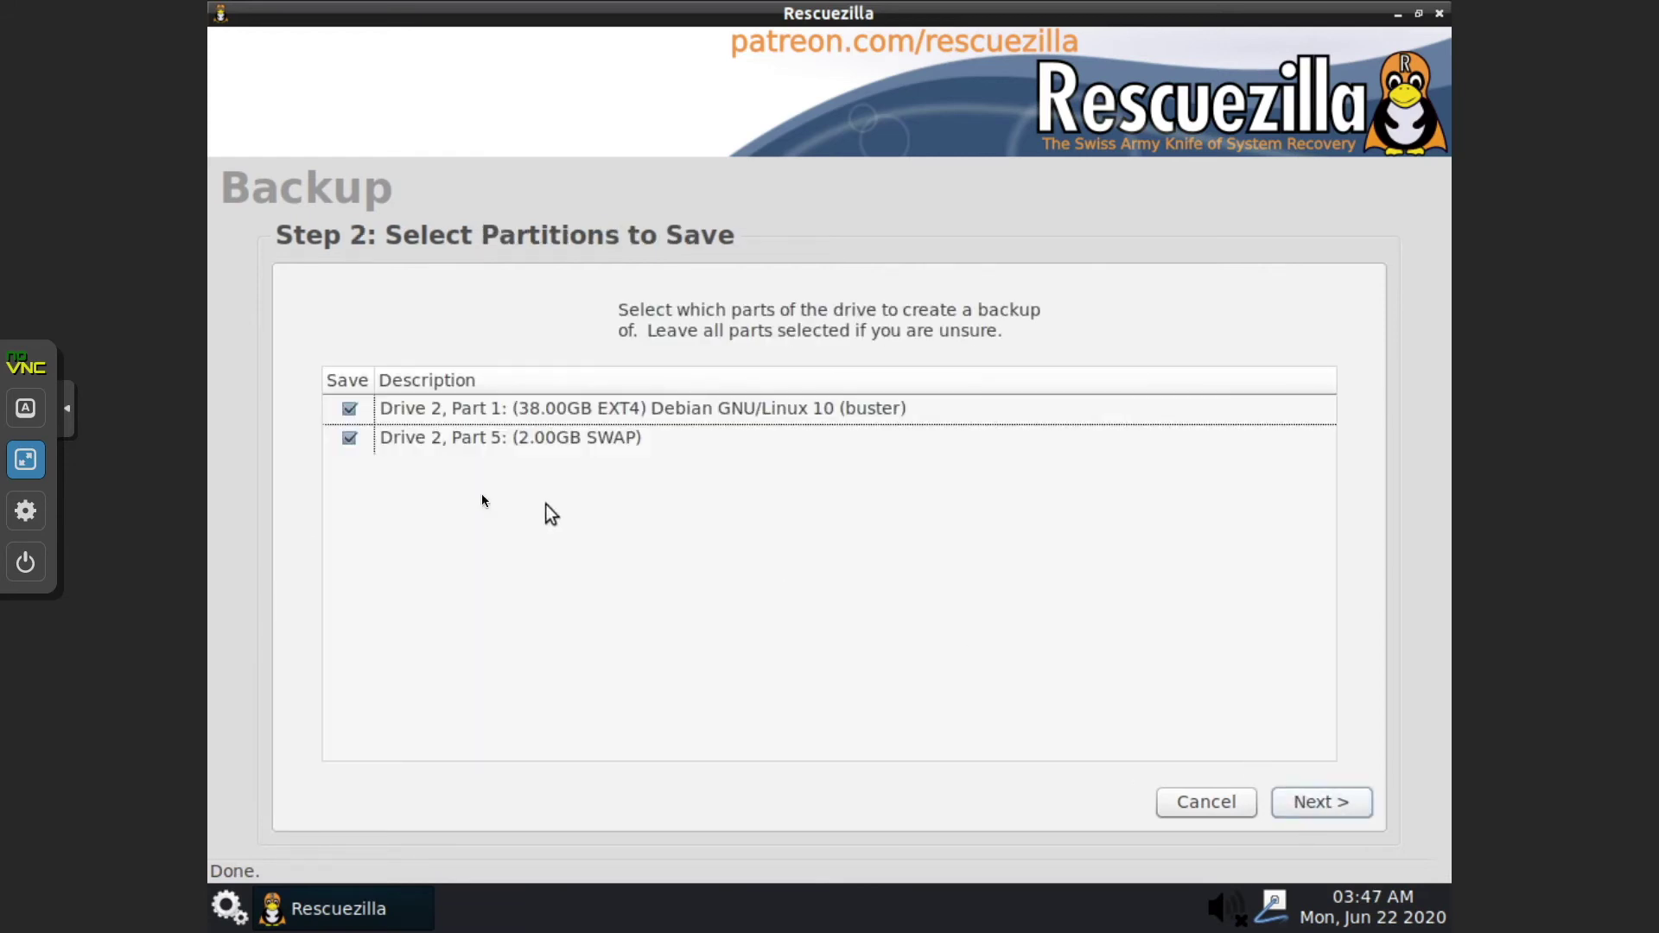
pyautogui.click(1314, 806)
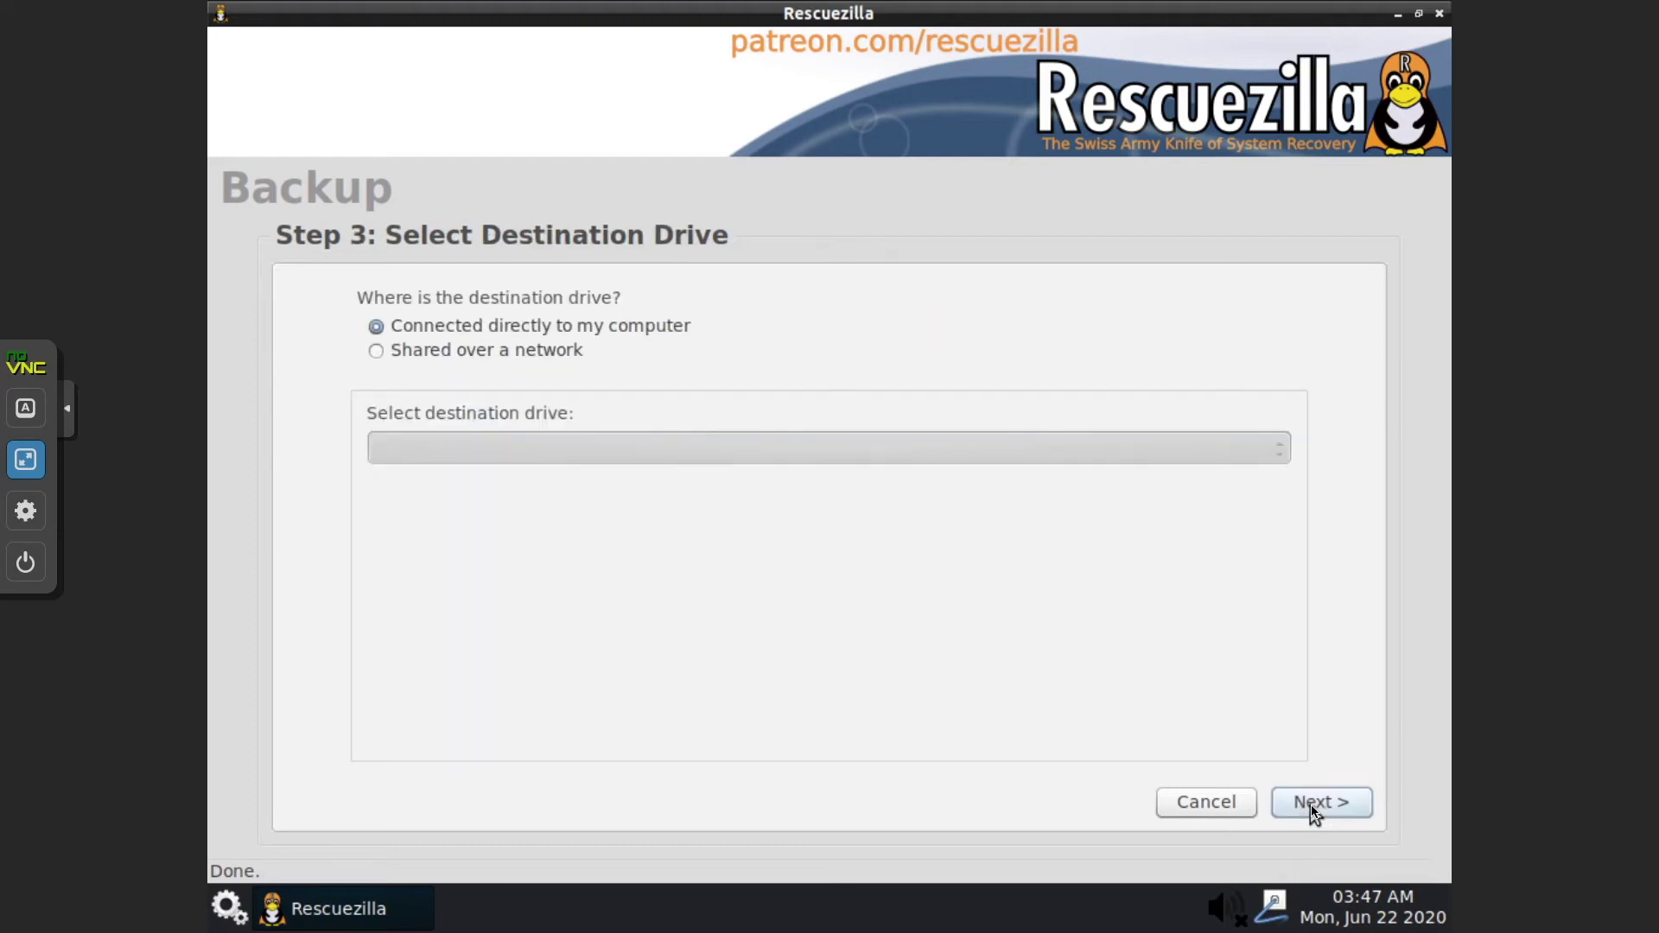
# - Choose a network share destination, entering location \\172.16.74.55\Downloa
pyautogui.click(502, 353)
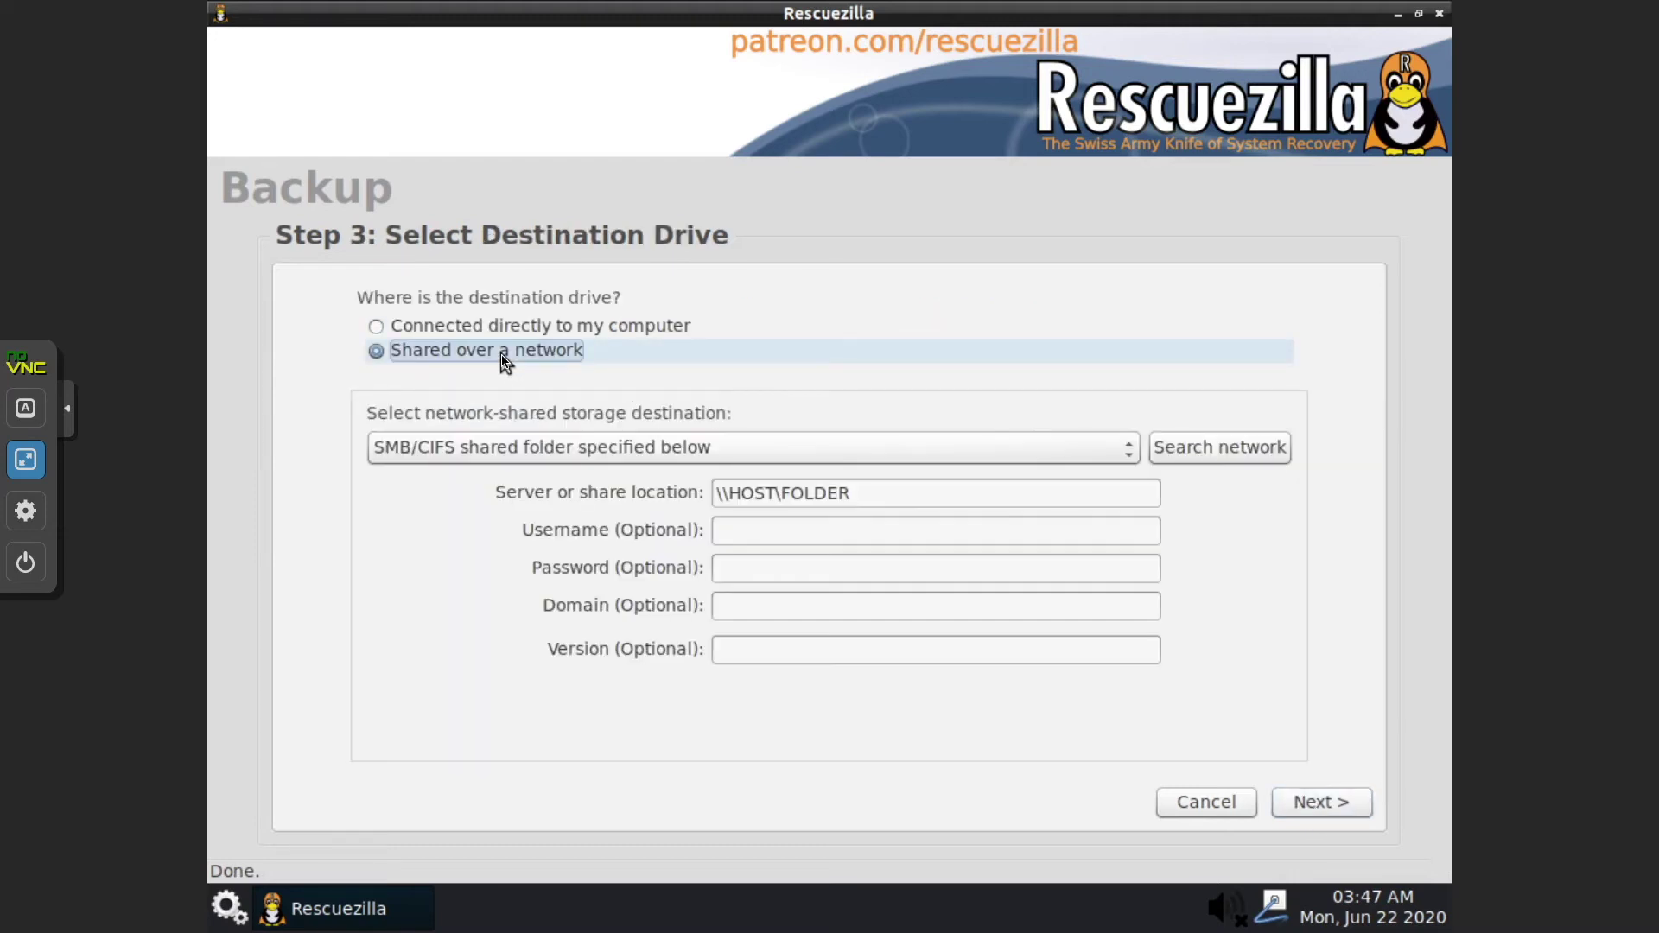
pyautogui.tripleClick(906, 495)
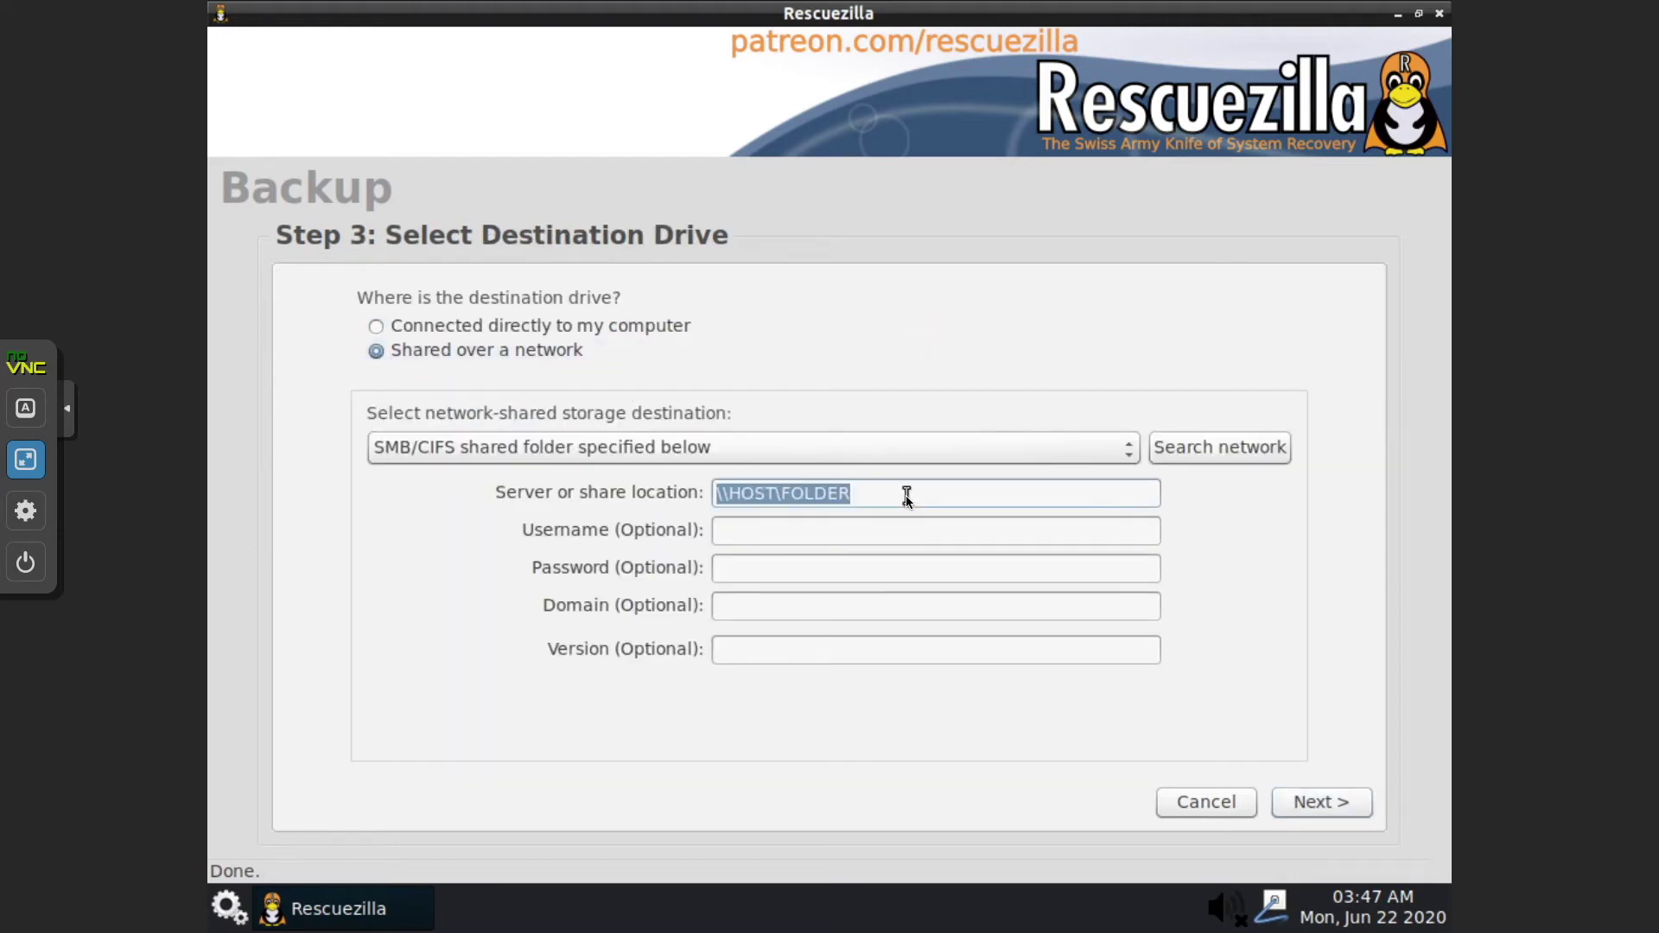
pyautogui.write('\\\\')
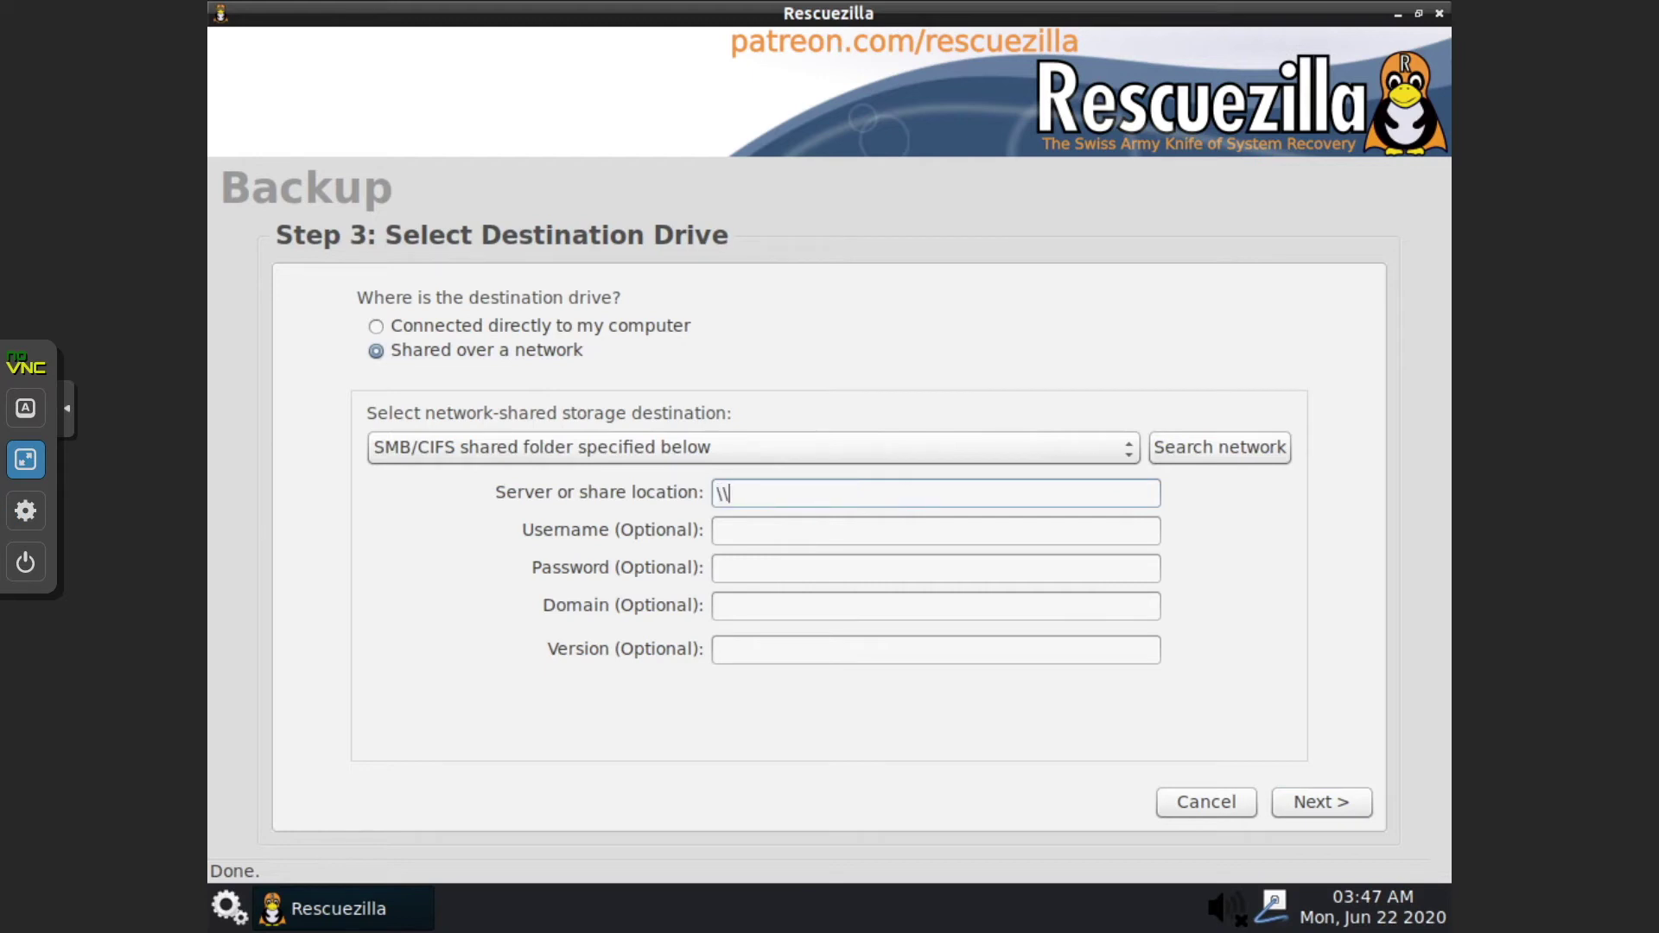
pyautogui.write('172.16.74.55\\Downloa')
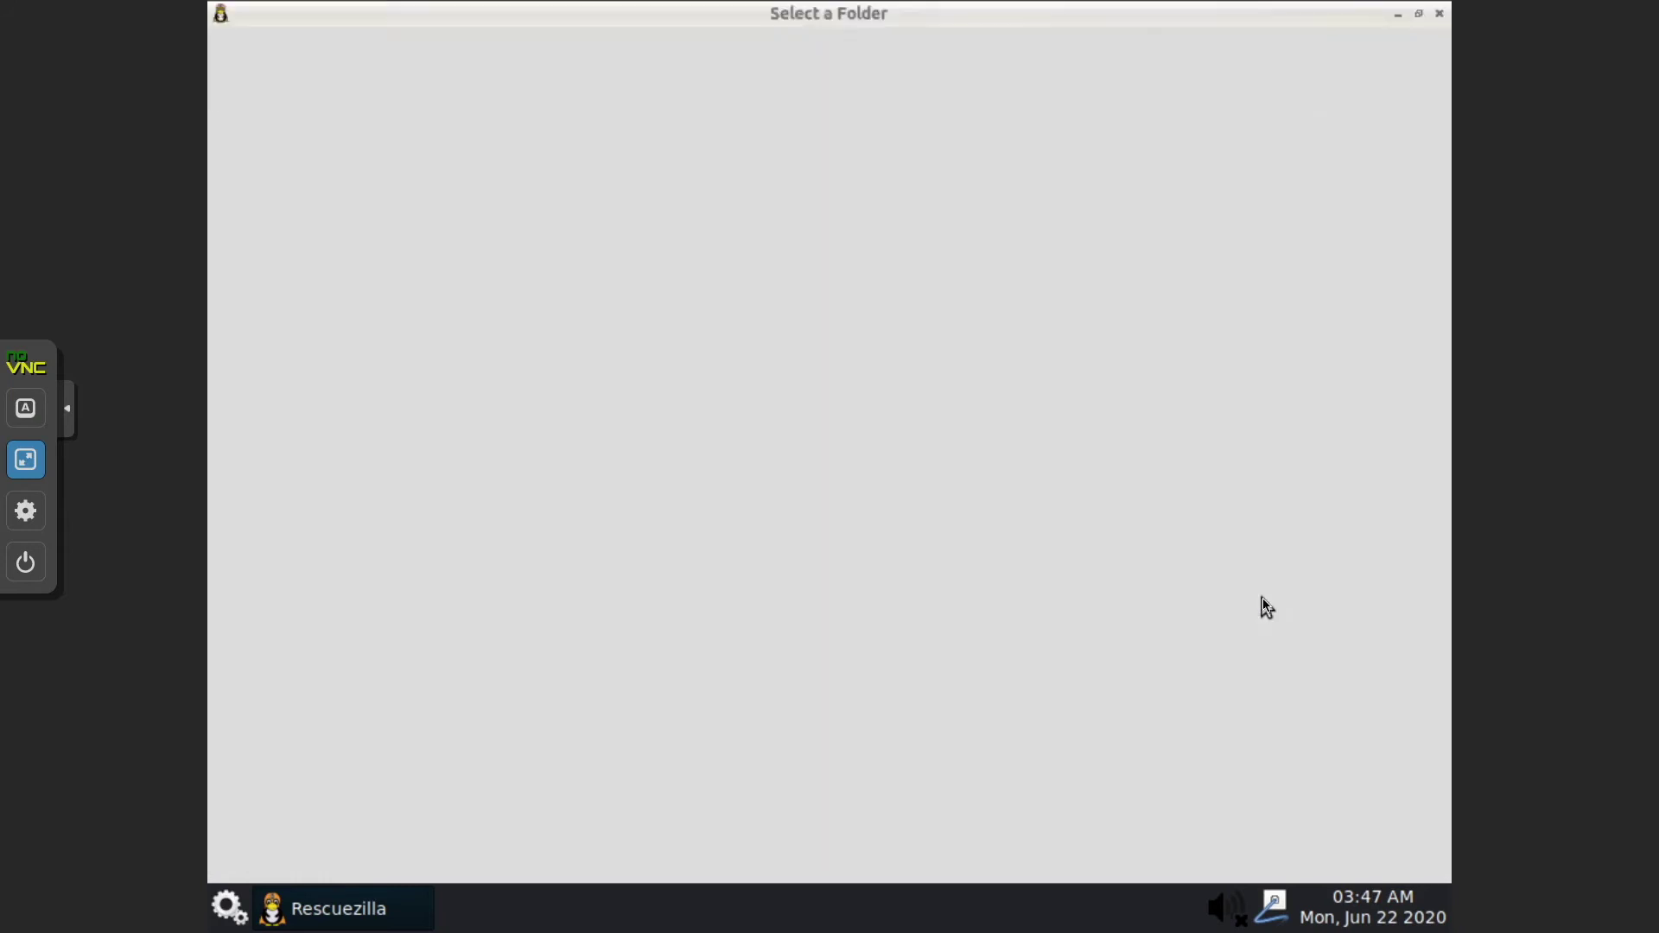
# - Create a new folder named PVEBackup on the backup share
pyautogui.click(1339, 60)
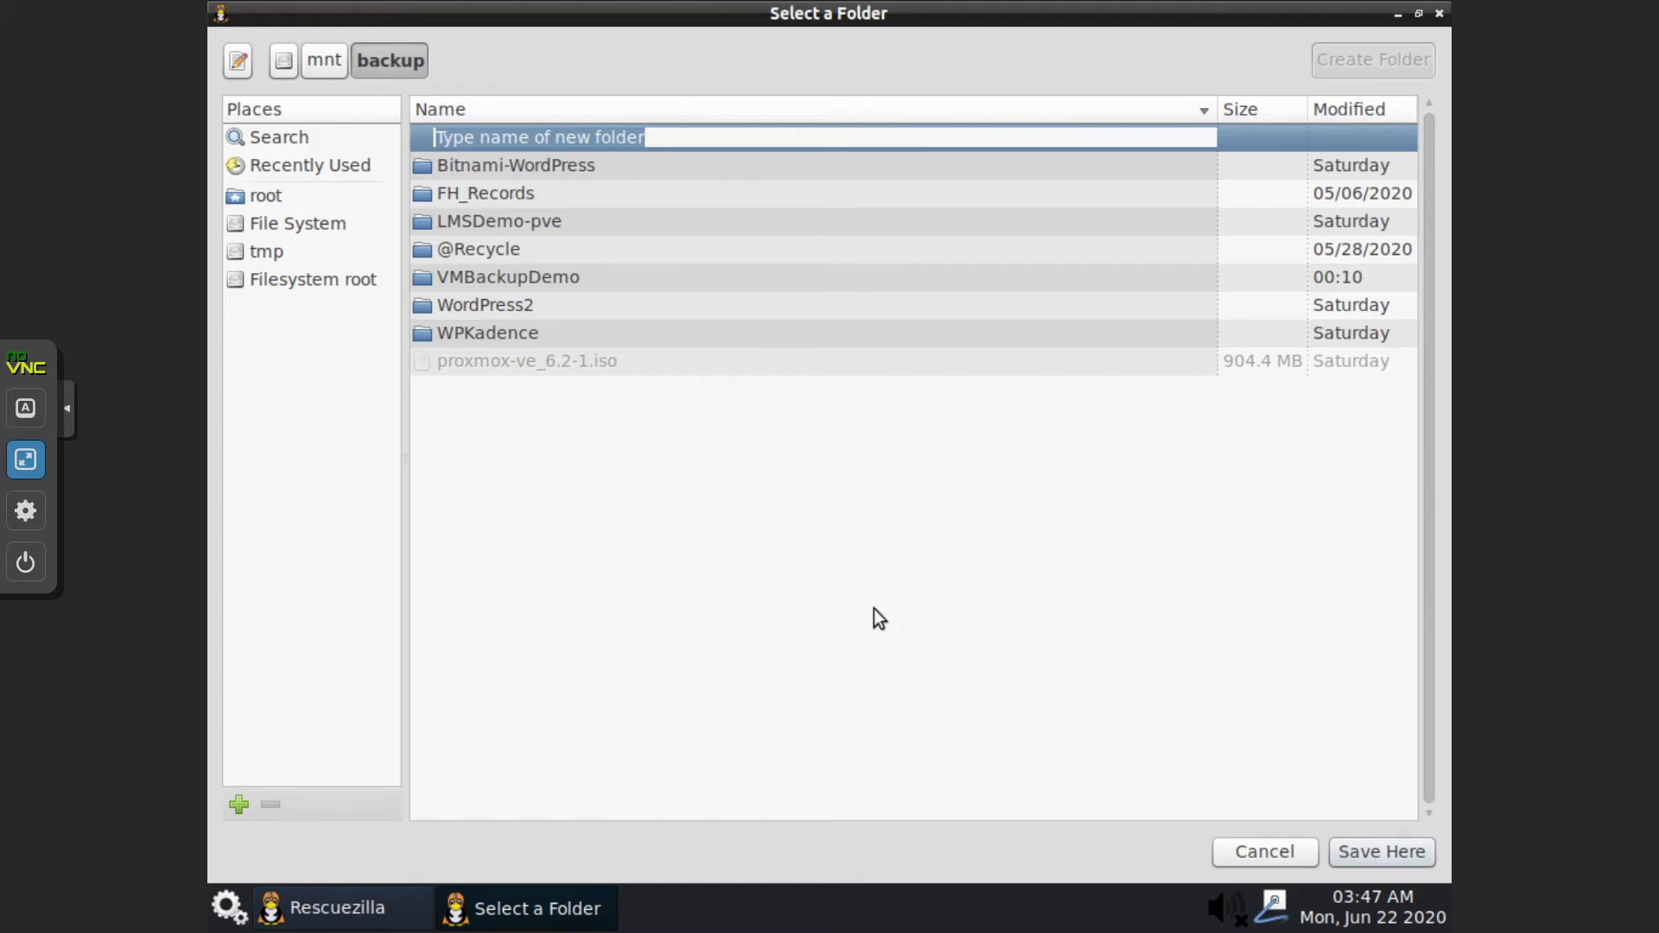
pyautogui.write('PVEBackup')
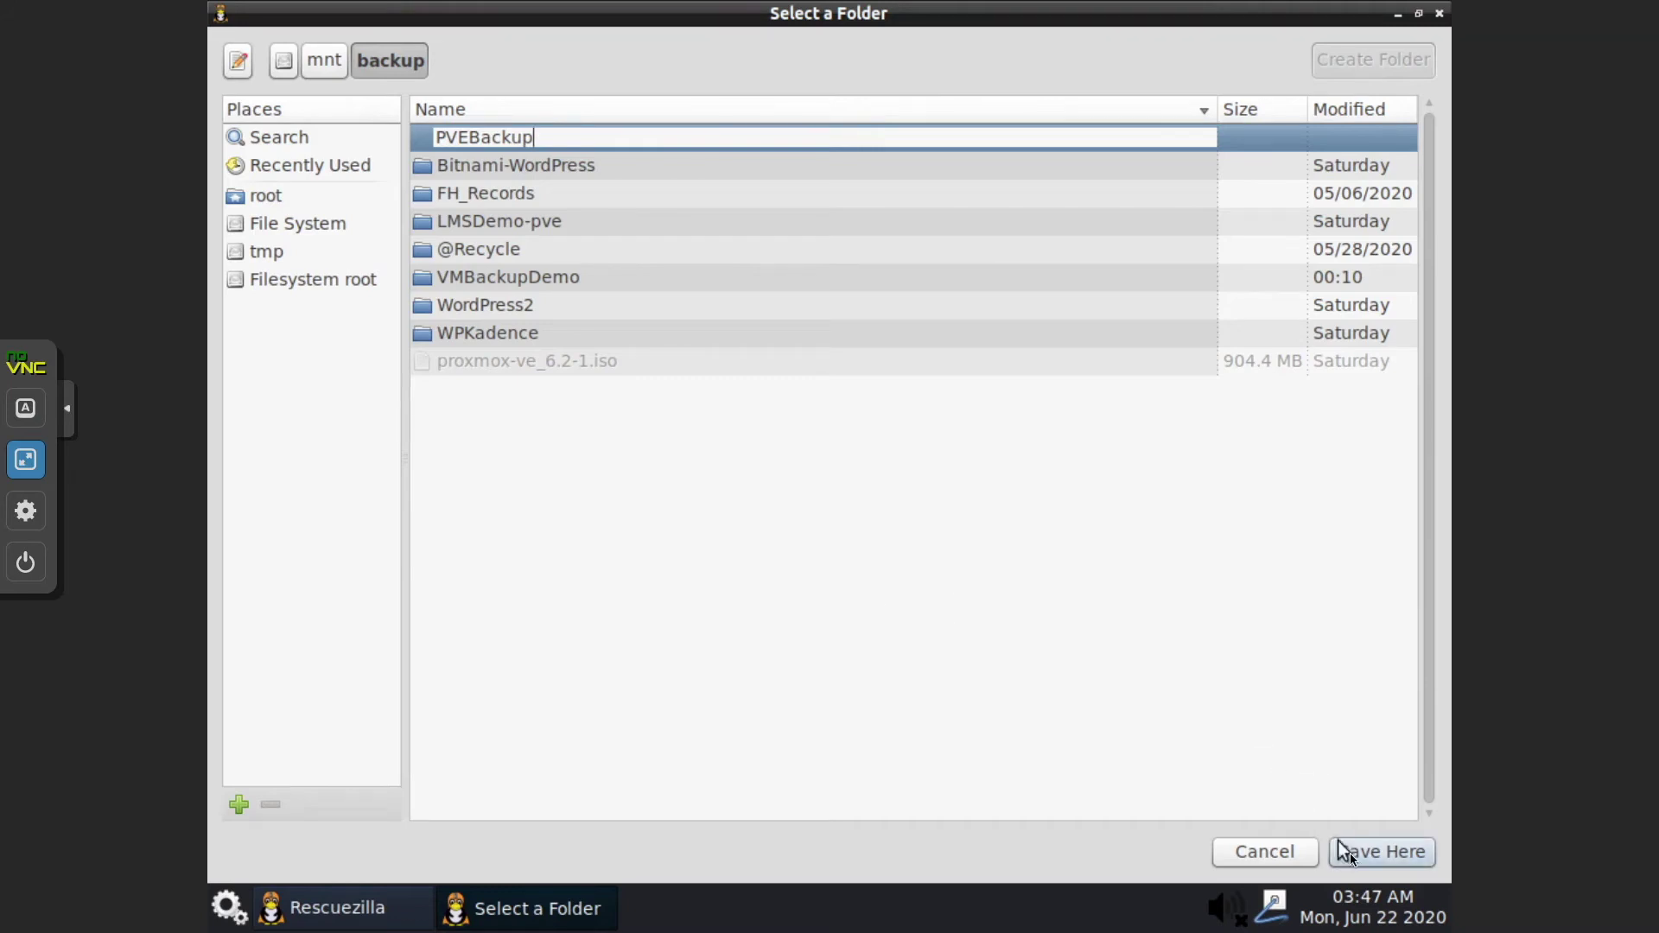
pyautogui.press('Return')
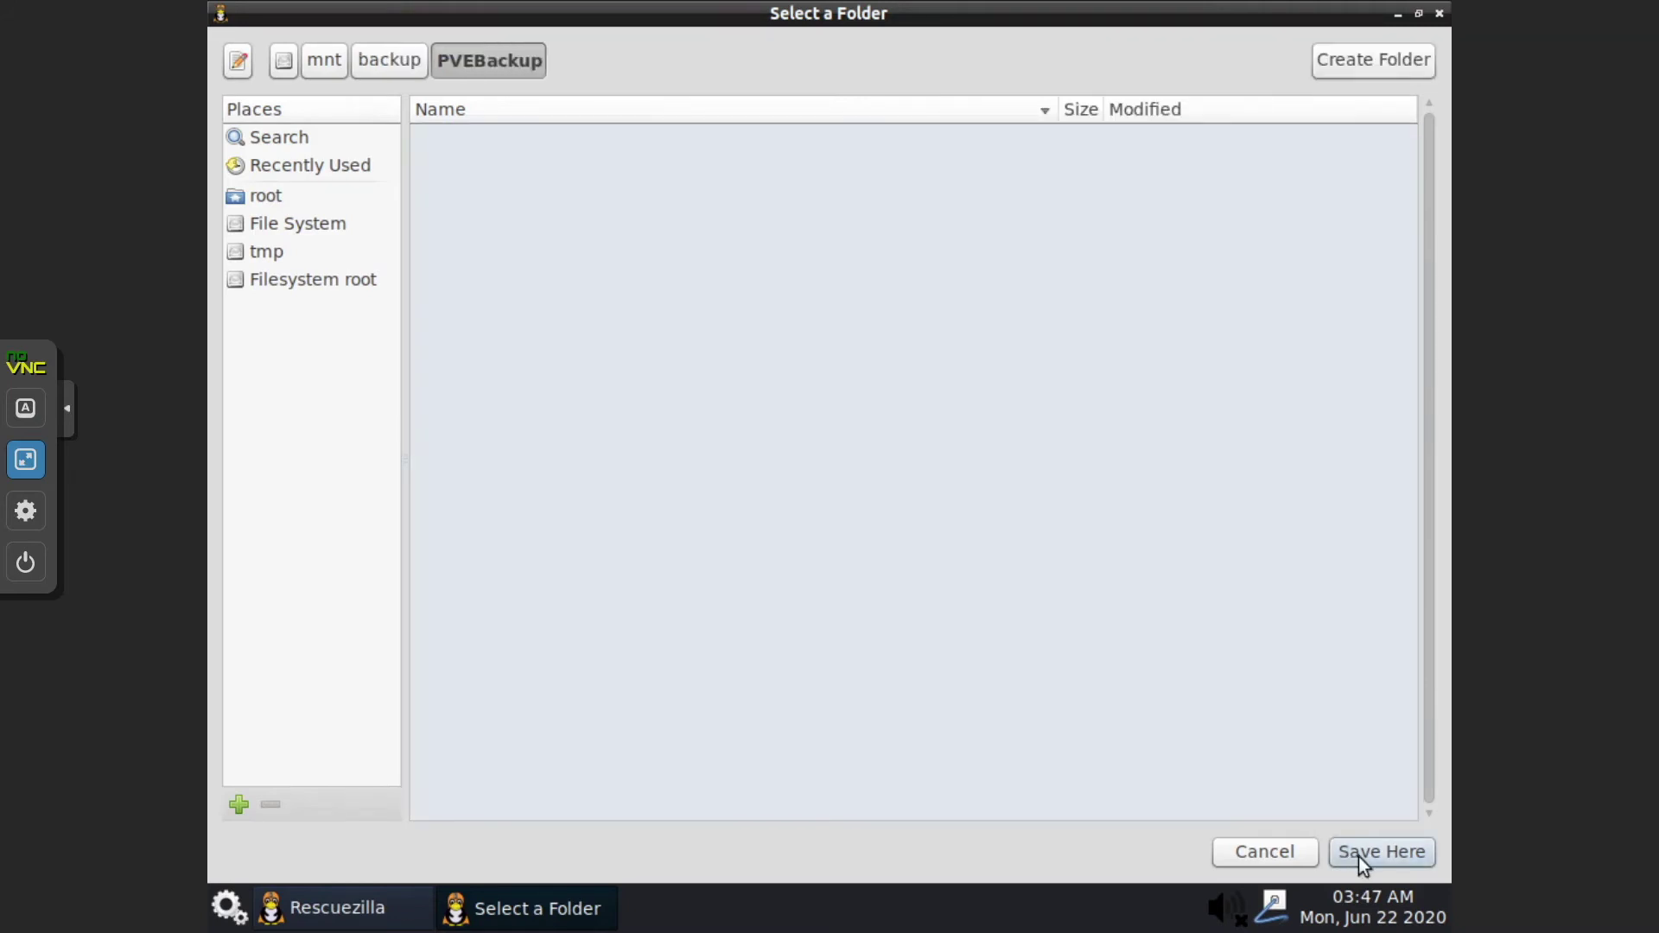
# - Save the backup in PVEBackup, keep the name 20200622, and start it
pyautogui.click(1374, 850)
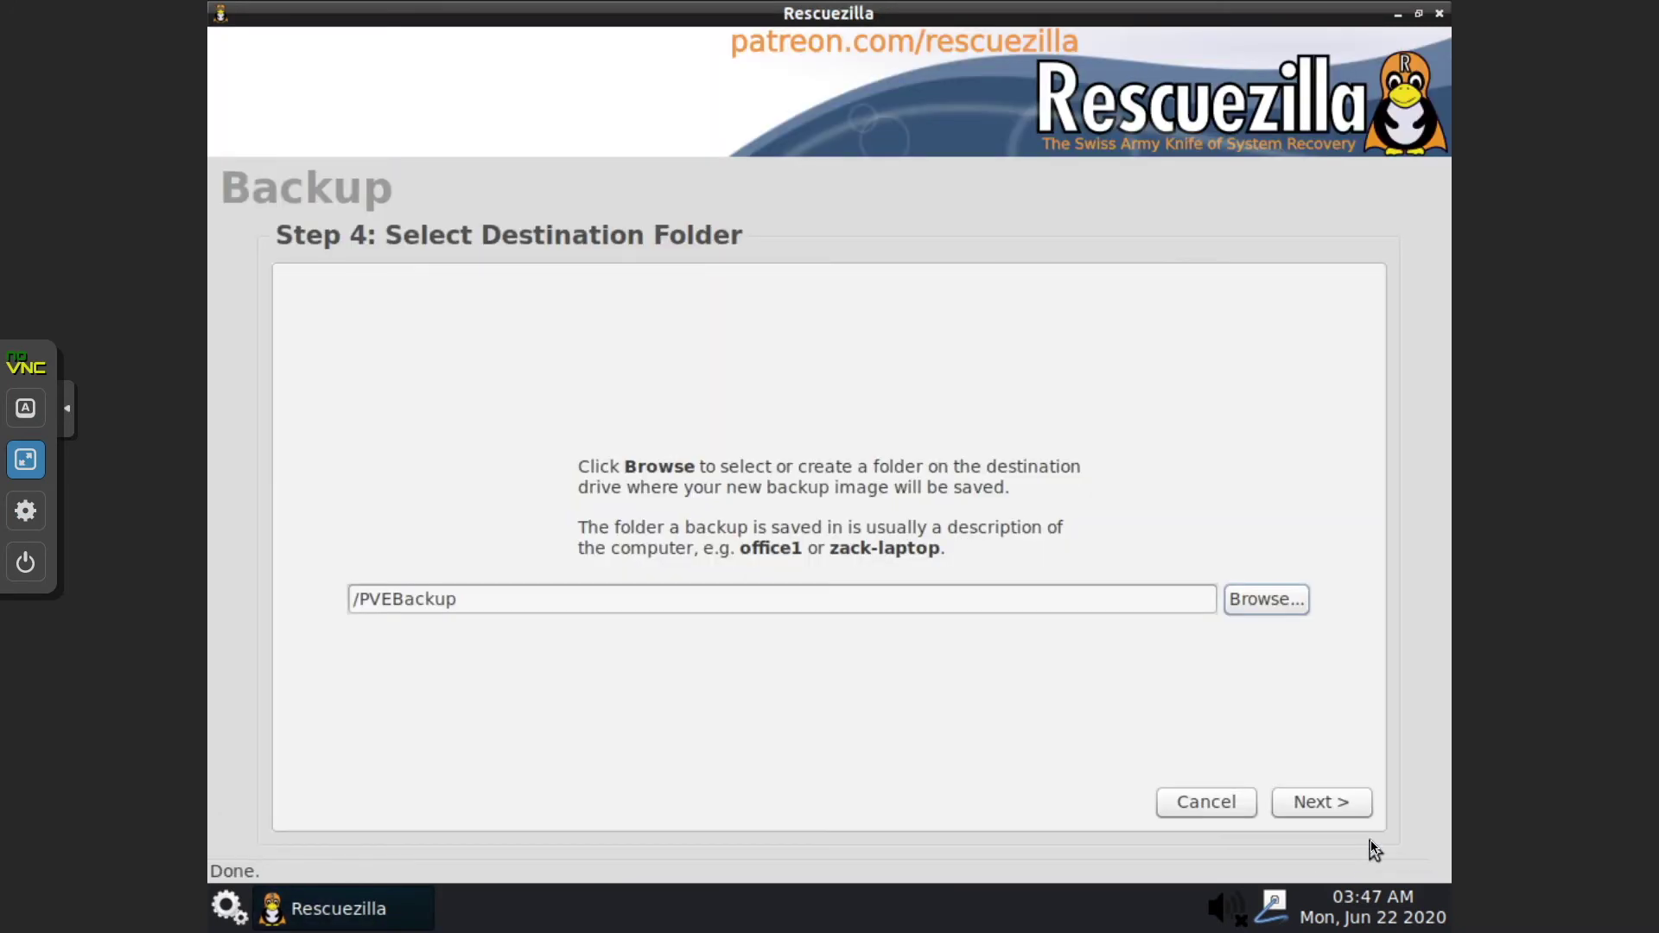
pyautogui.click(1341, 804)
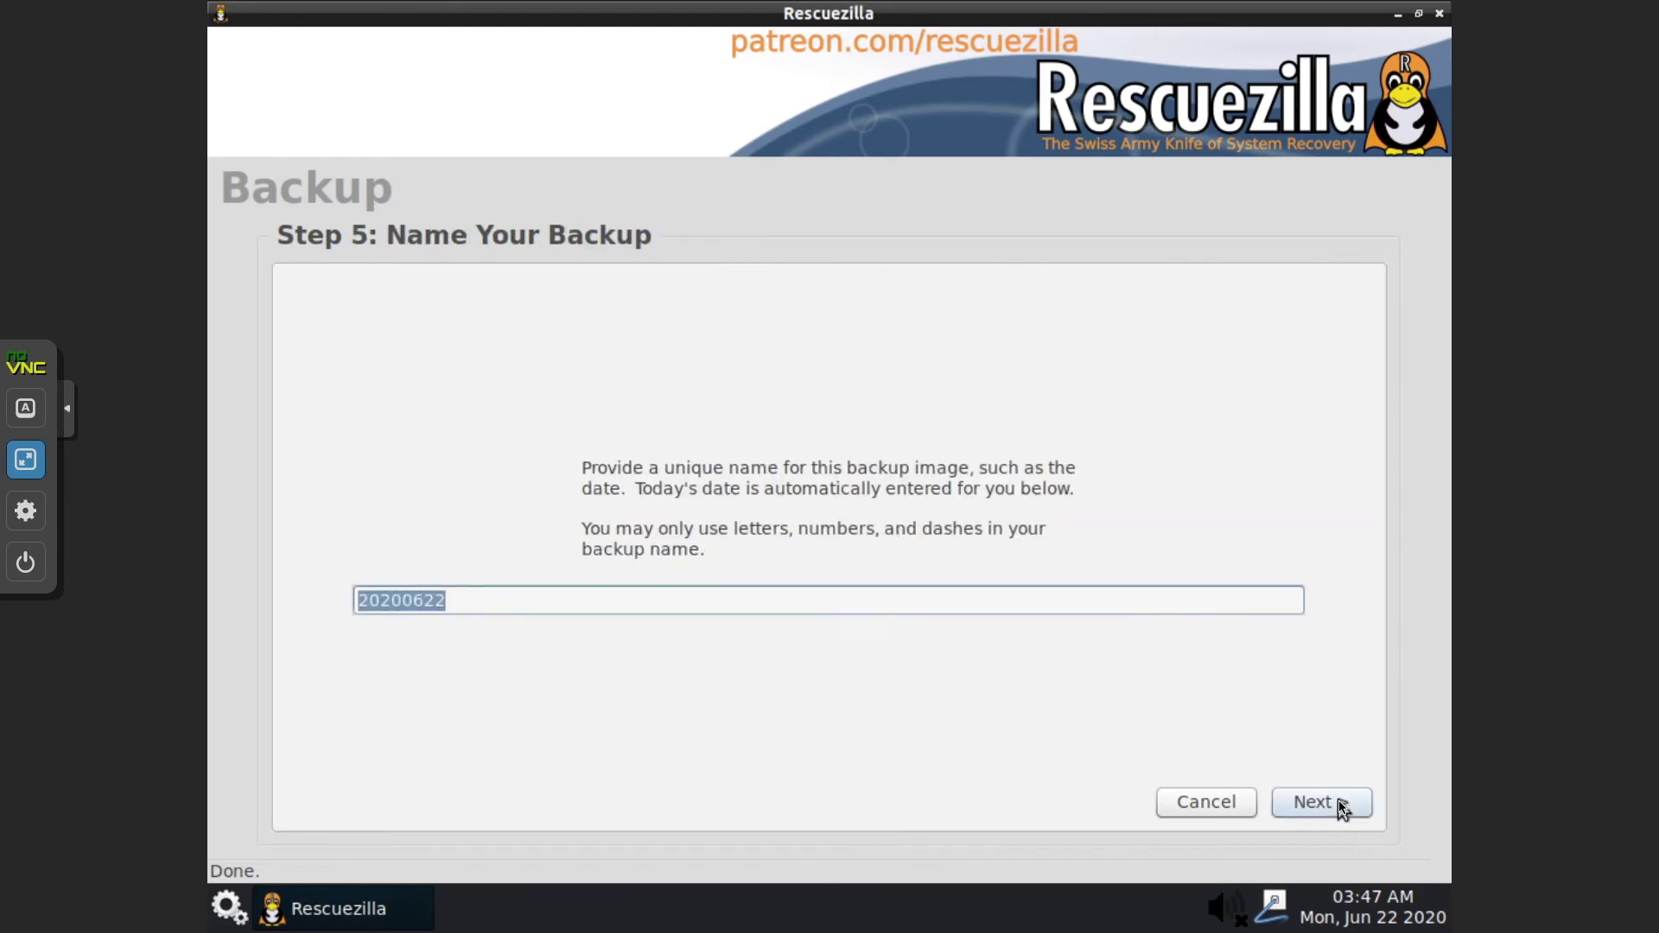
pyautogui.click(1342, 808)
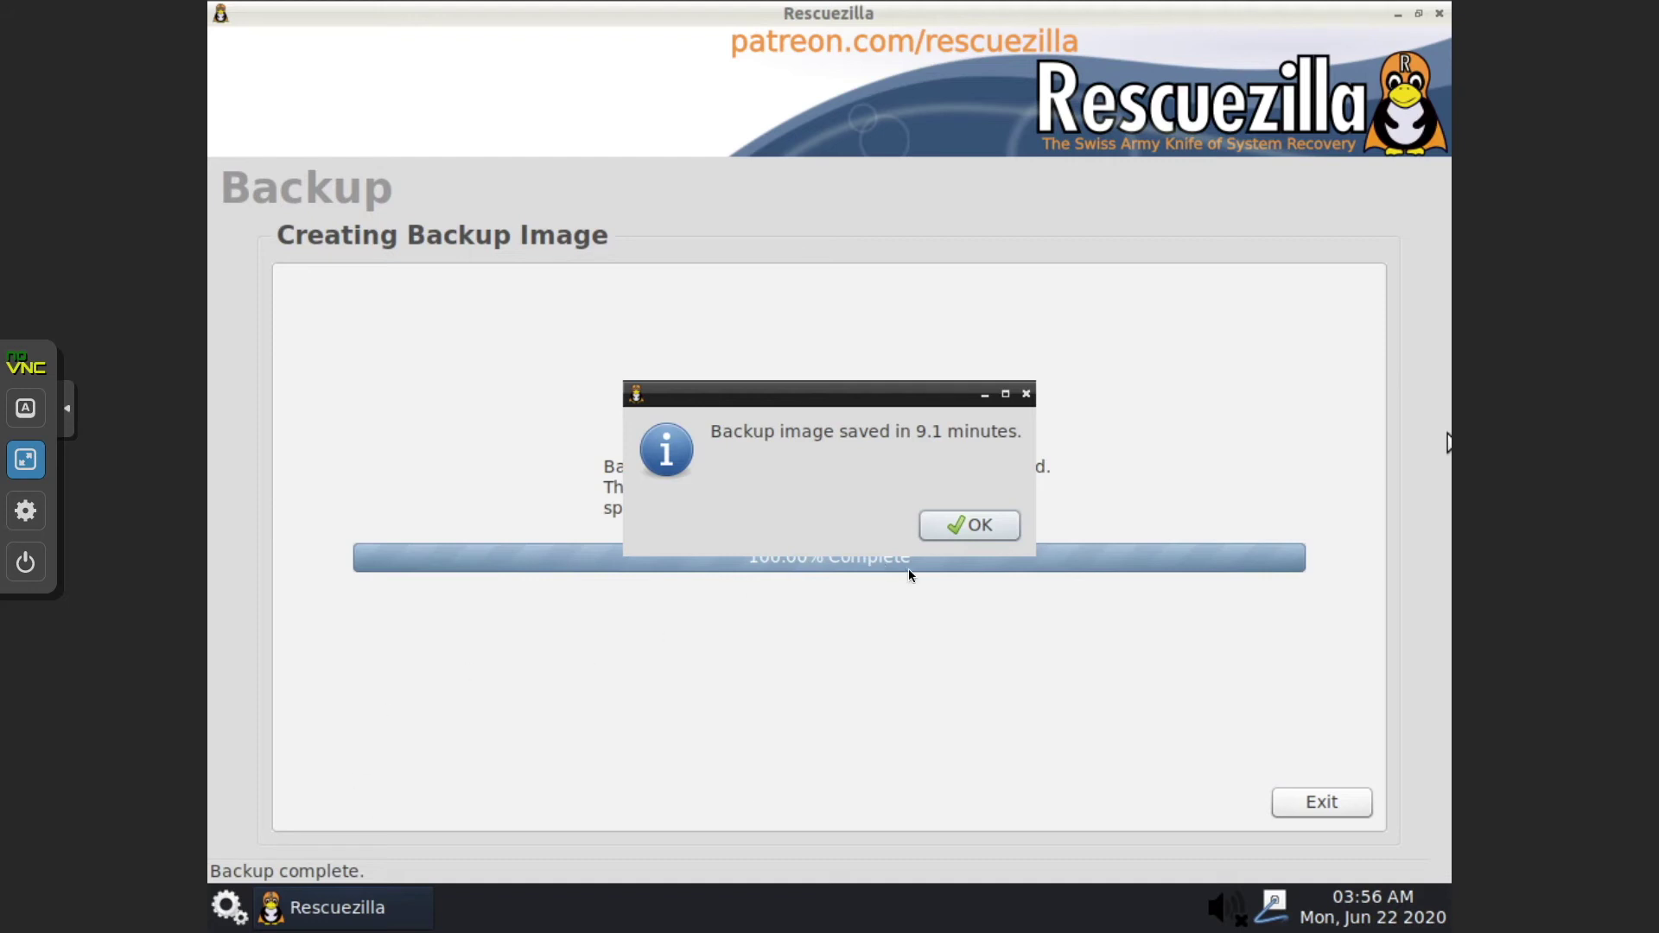
# - Dismiss the 'Backup image saved' notice and exit Rescuezilla
pyautogui.click(971, 529)
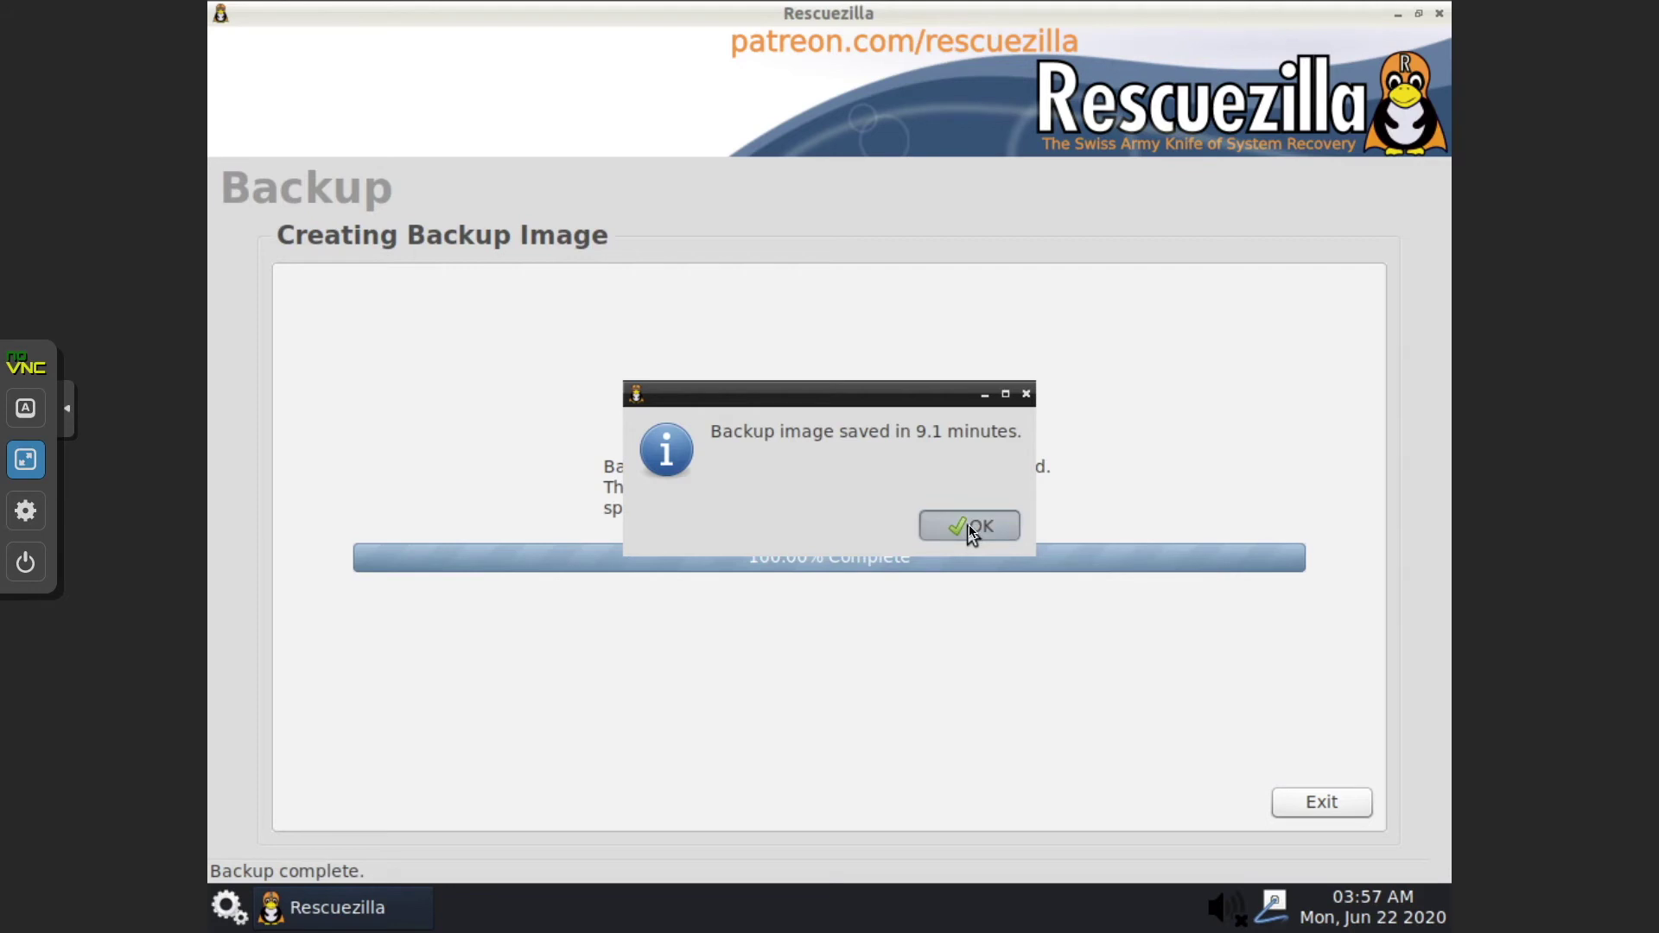
pyautogui.click(1330, 808)
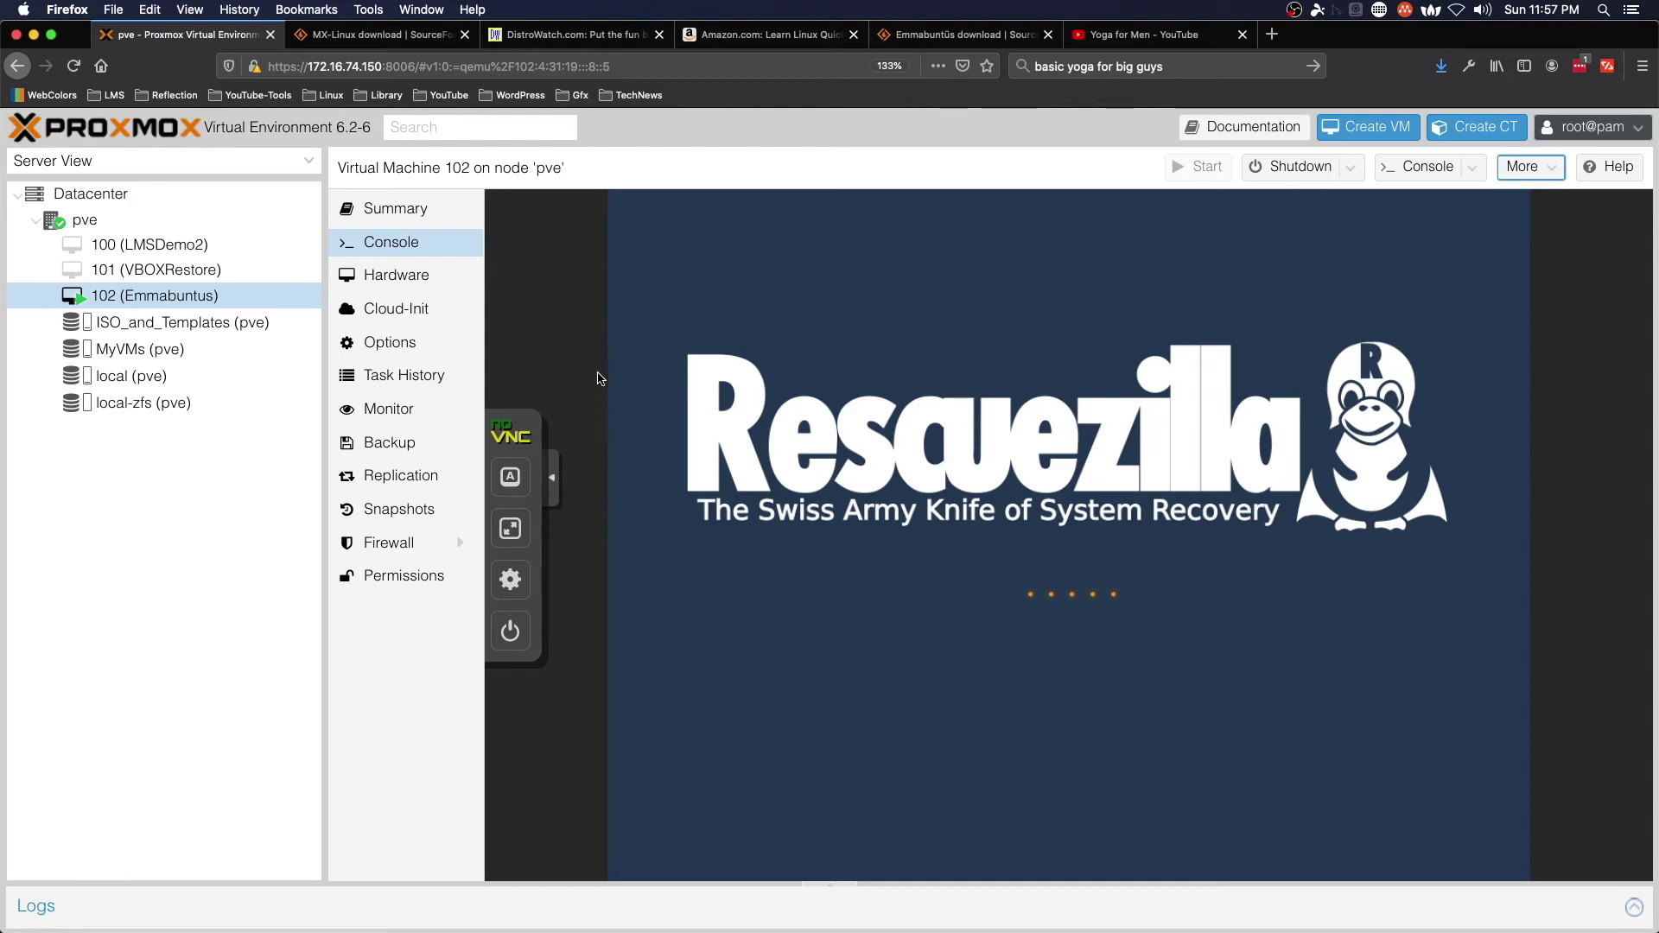
# - Eject the Rescuezilla ISO by setting VM 102's CD/DVD drive to no media
pyautogui.click(397, 276)
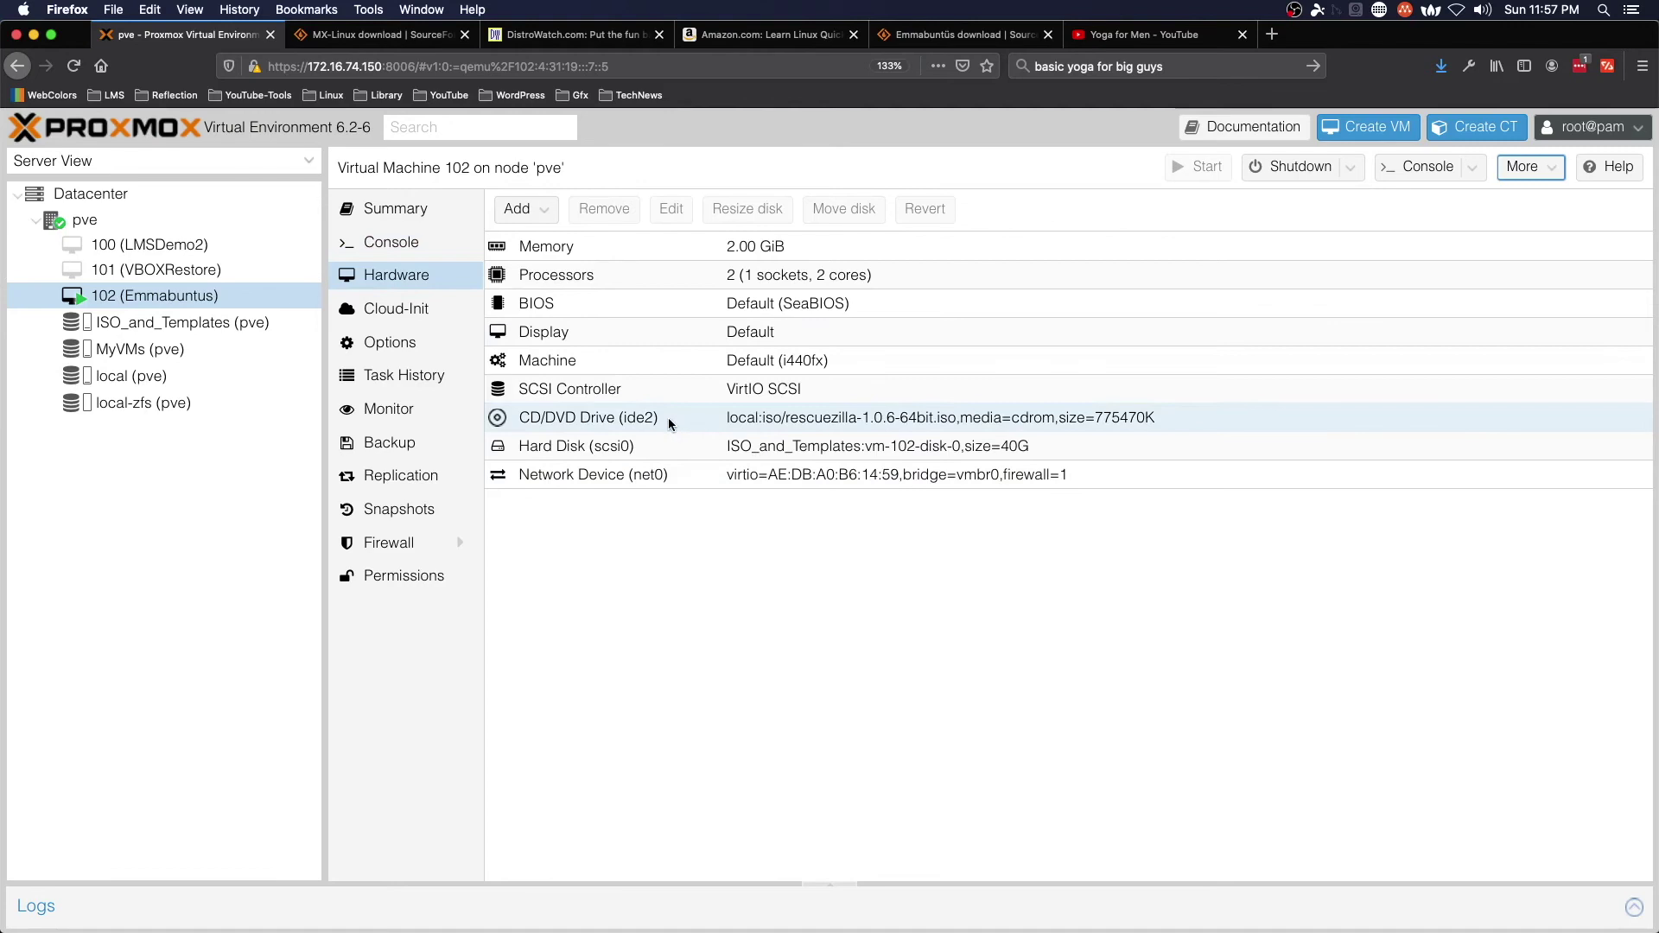
pyautogui.click(745, 418)
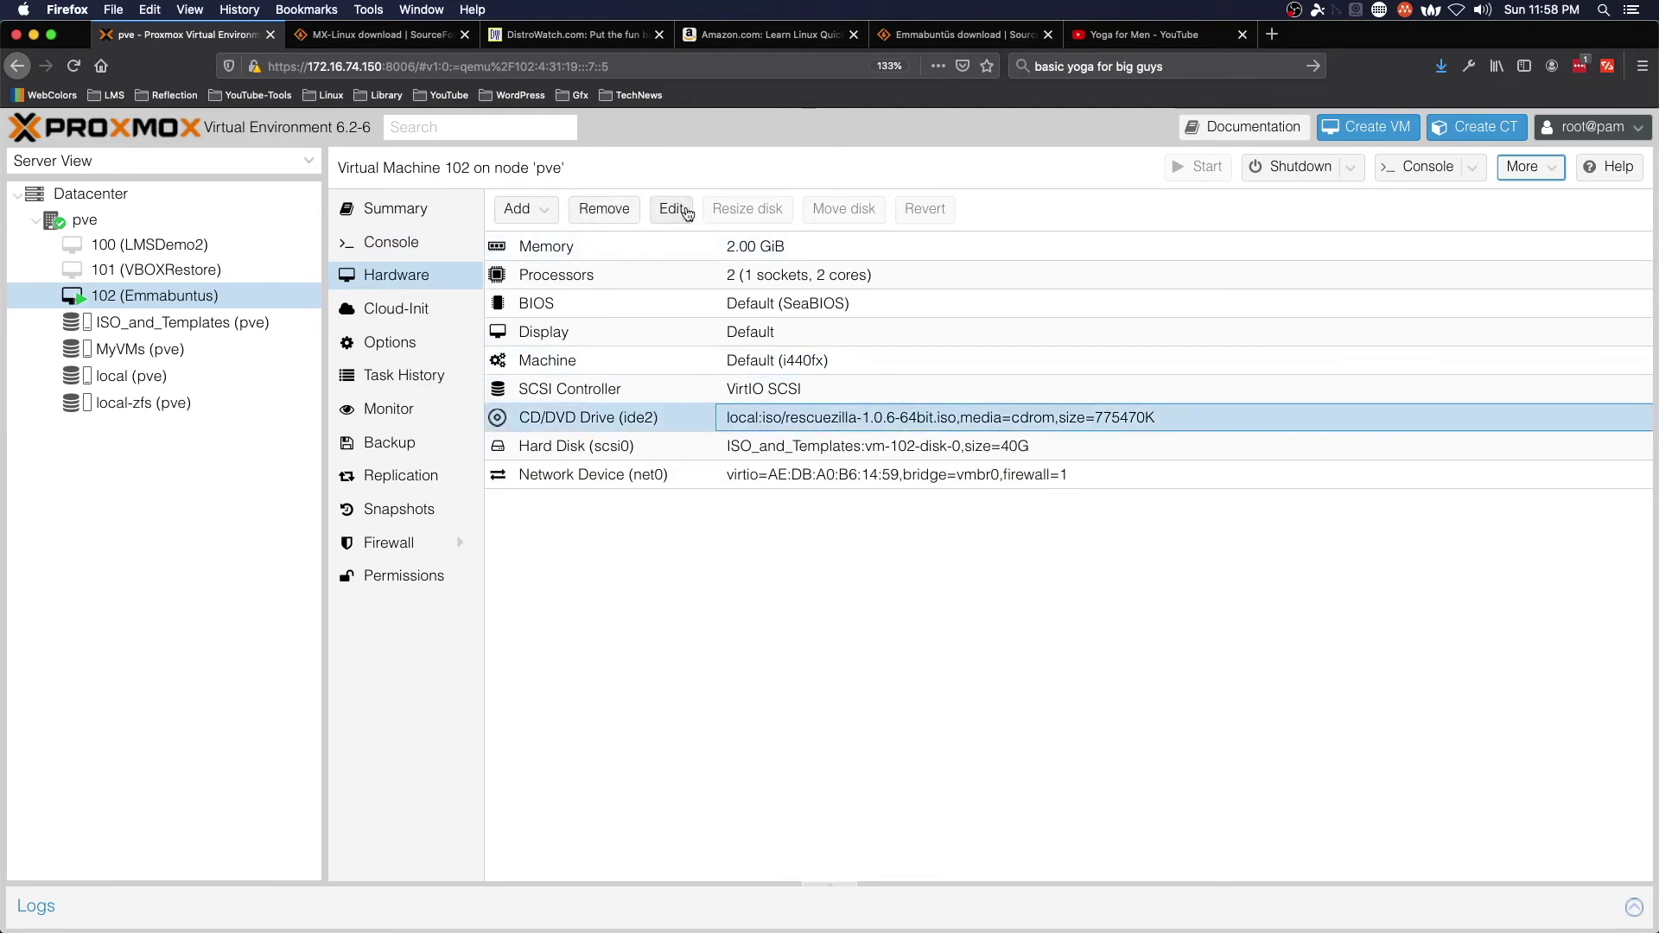
pyautogui.click(672, 209)
pyautogui.click(692, 586)
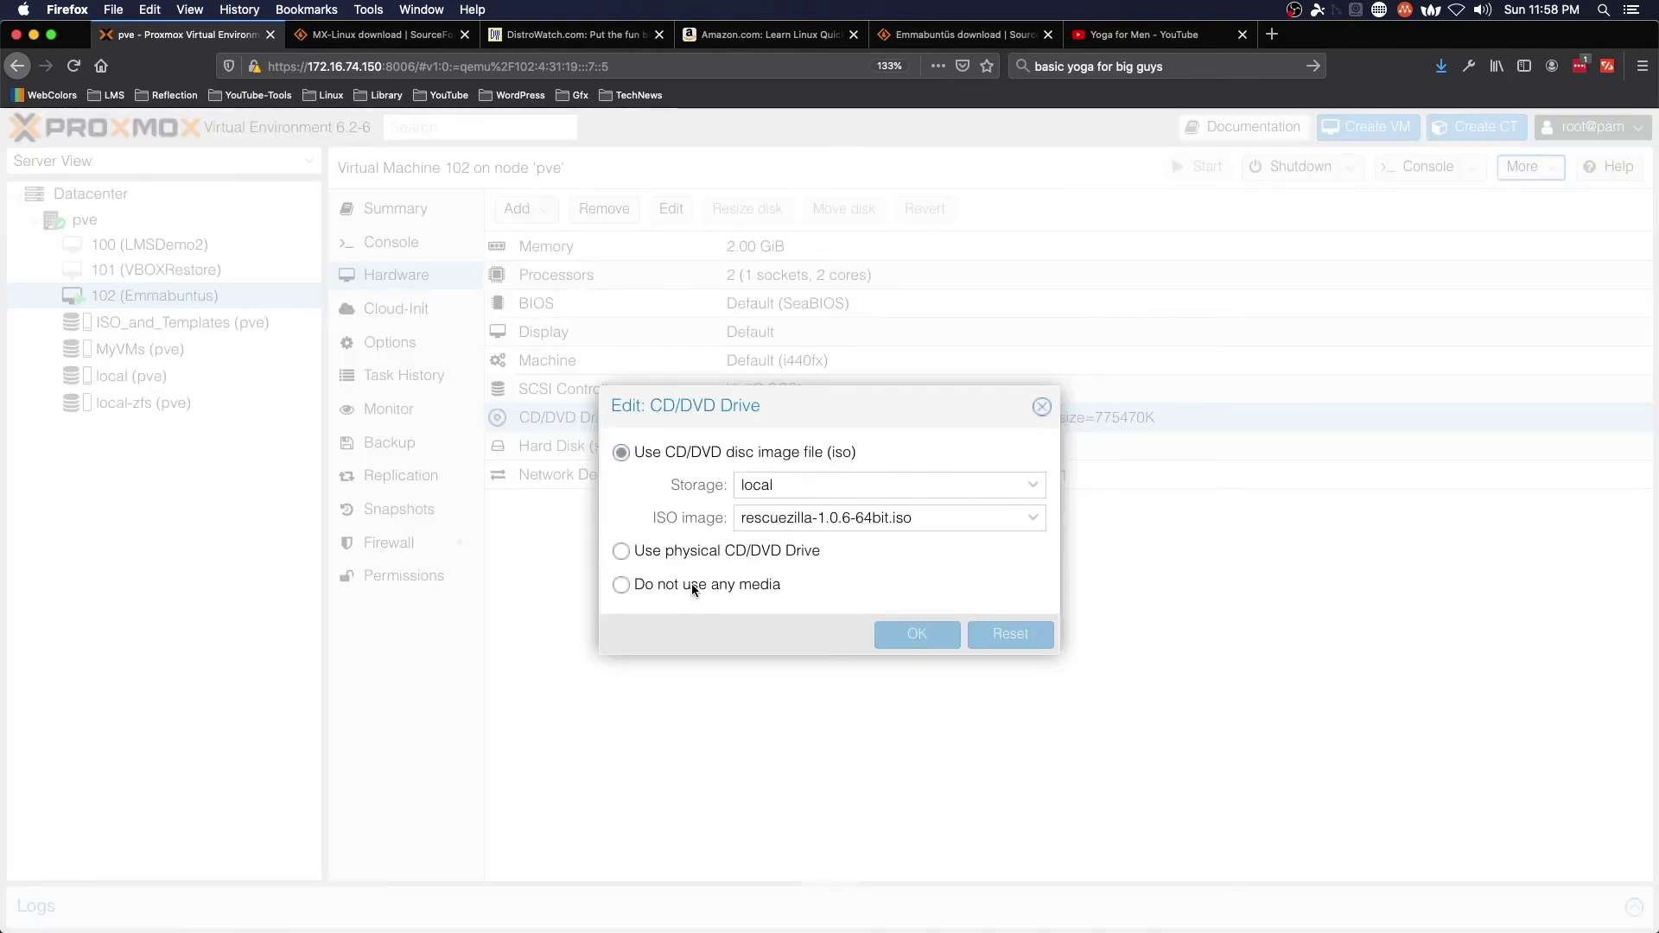
pyautogui.click(917, 635)
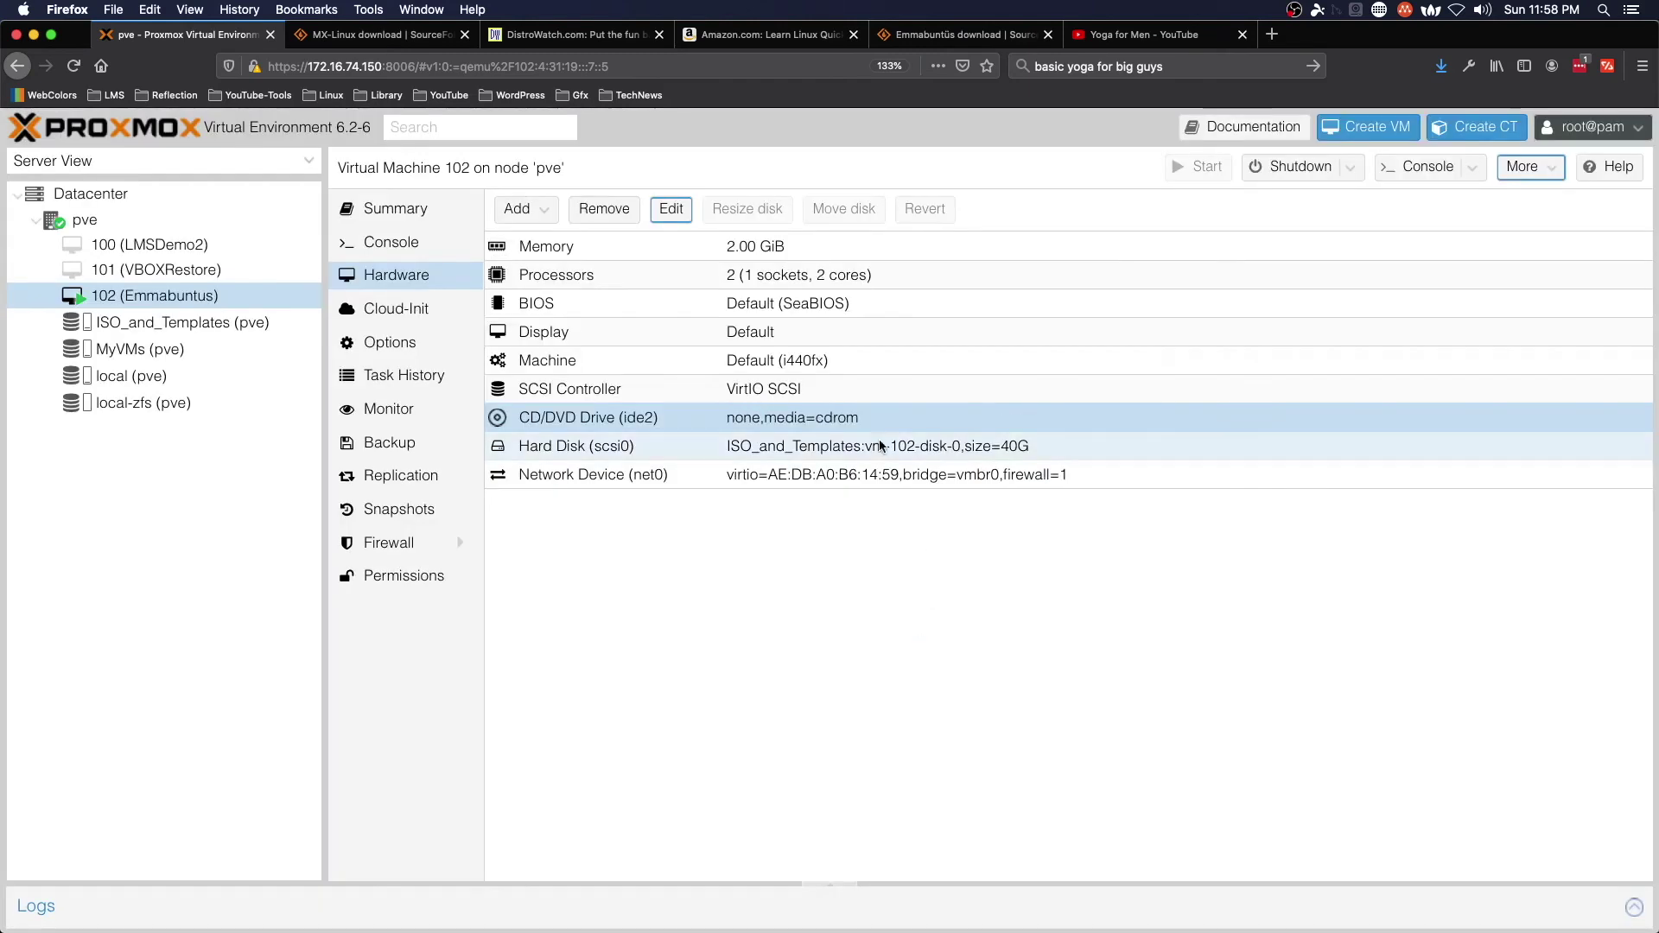
pyautogui.click(394, 243)
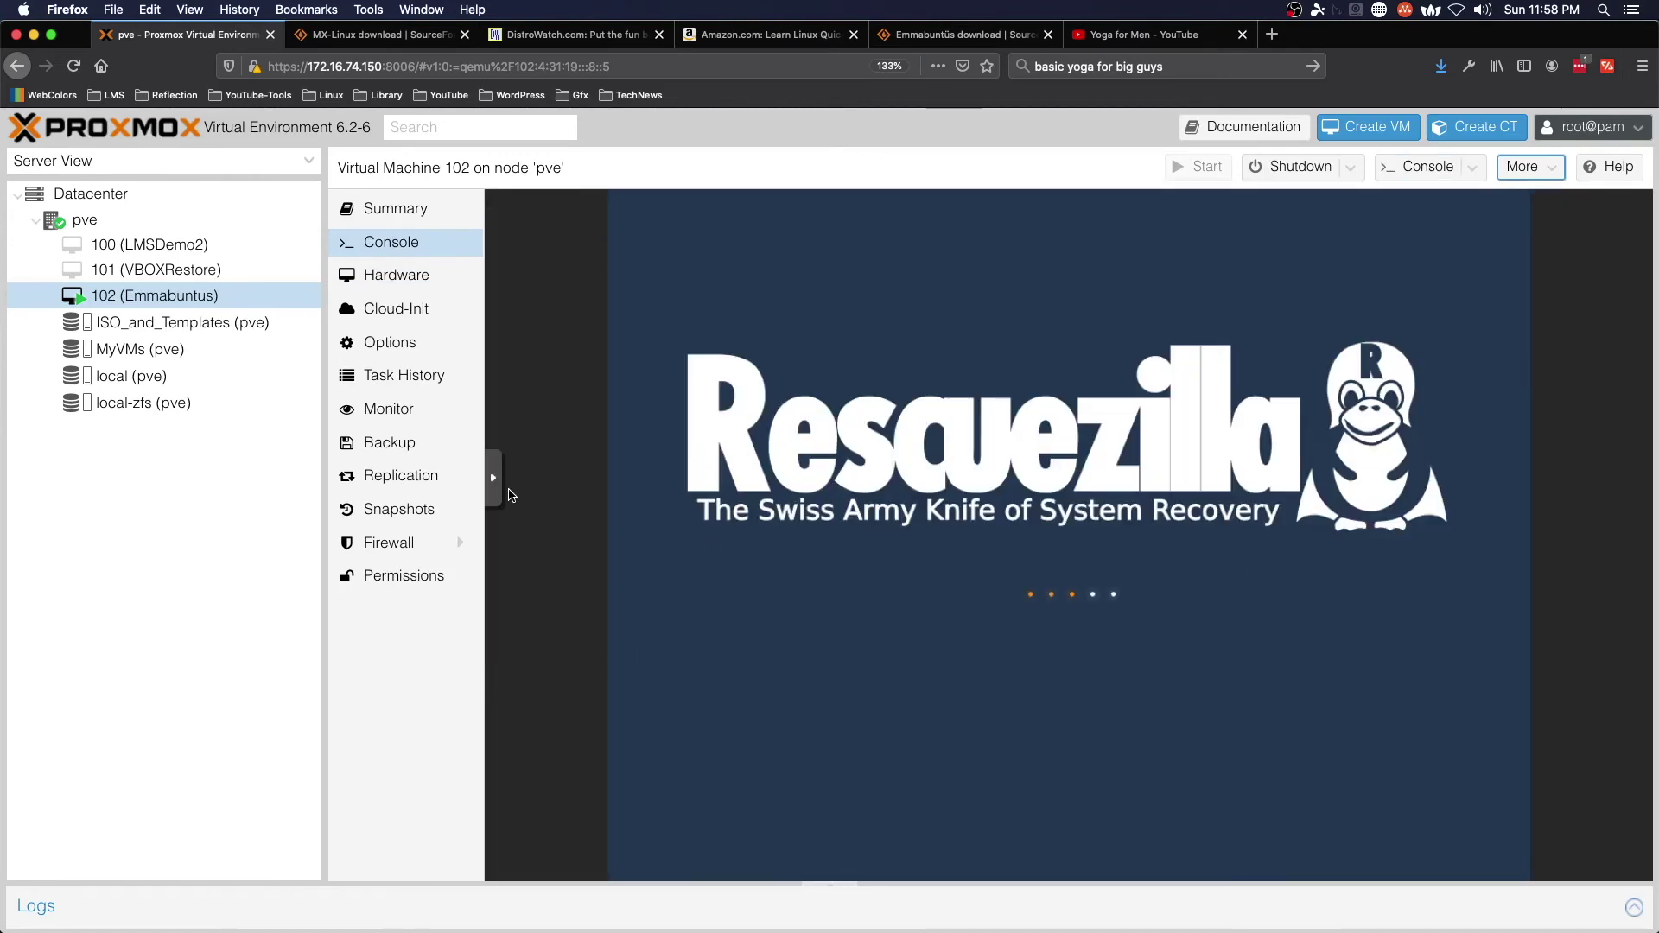
# - Stop VM 102 from the noVNC power controls and confirm
pyautogui.click(497, 487)
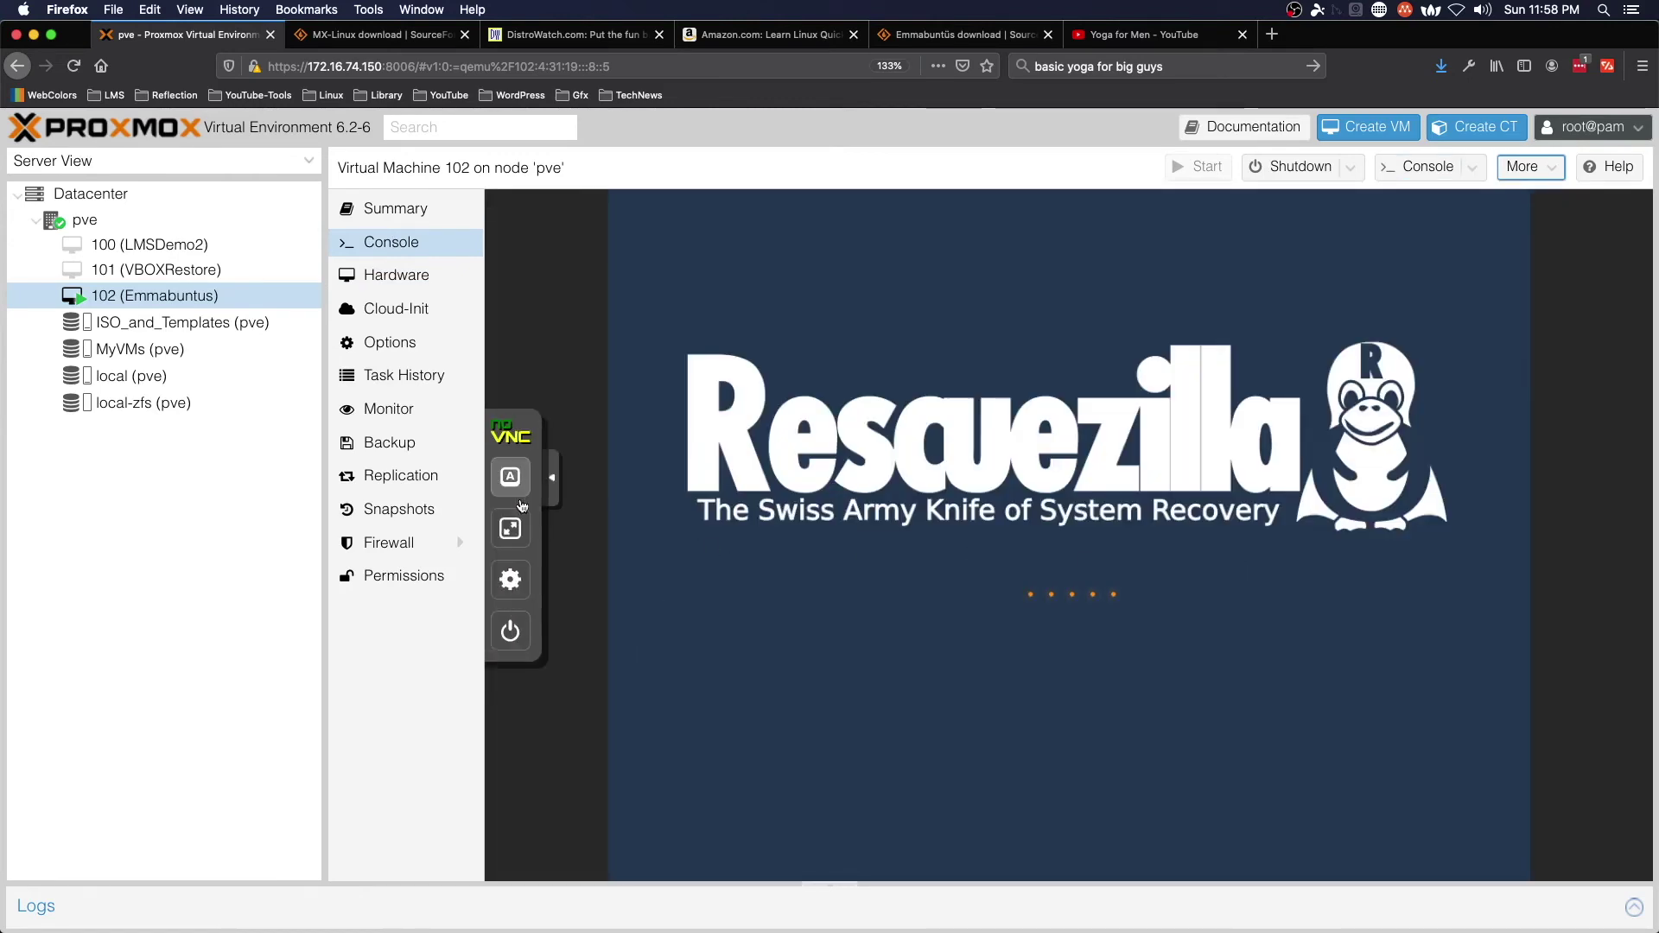
pyautogui.click(511, 636)
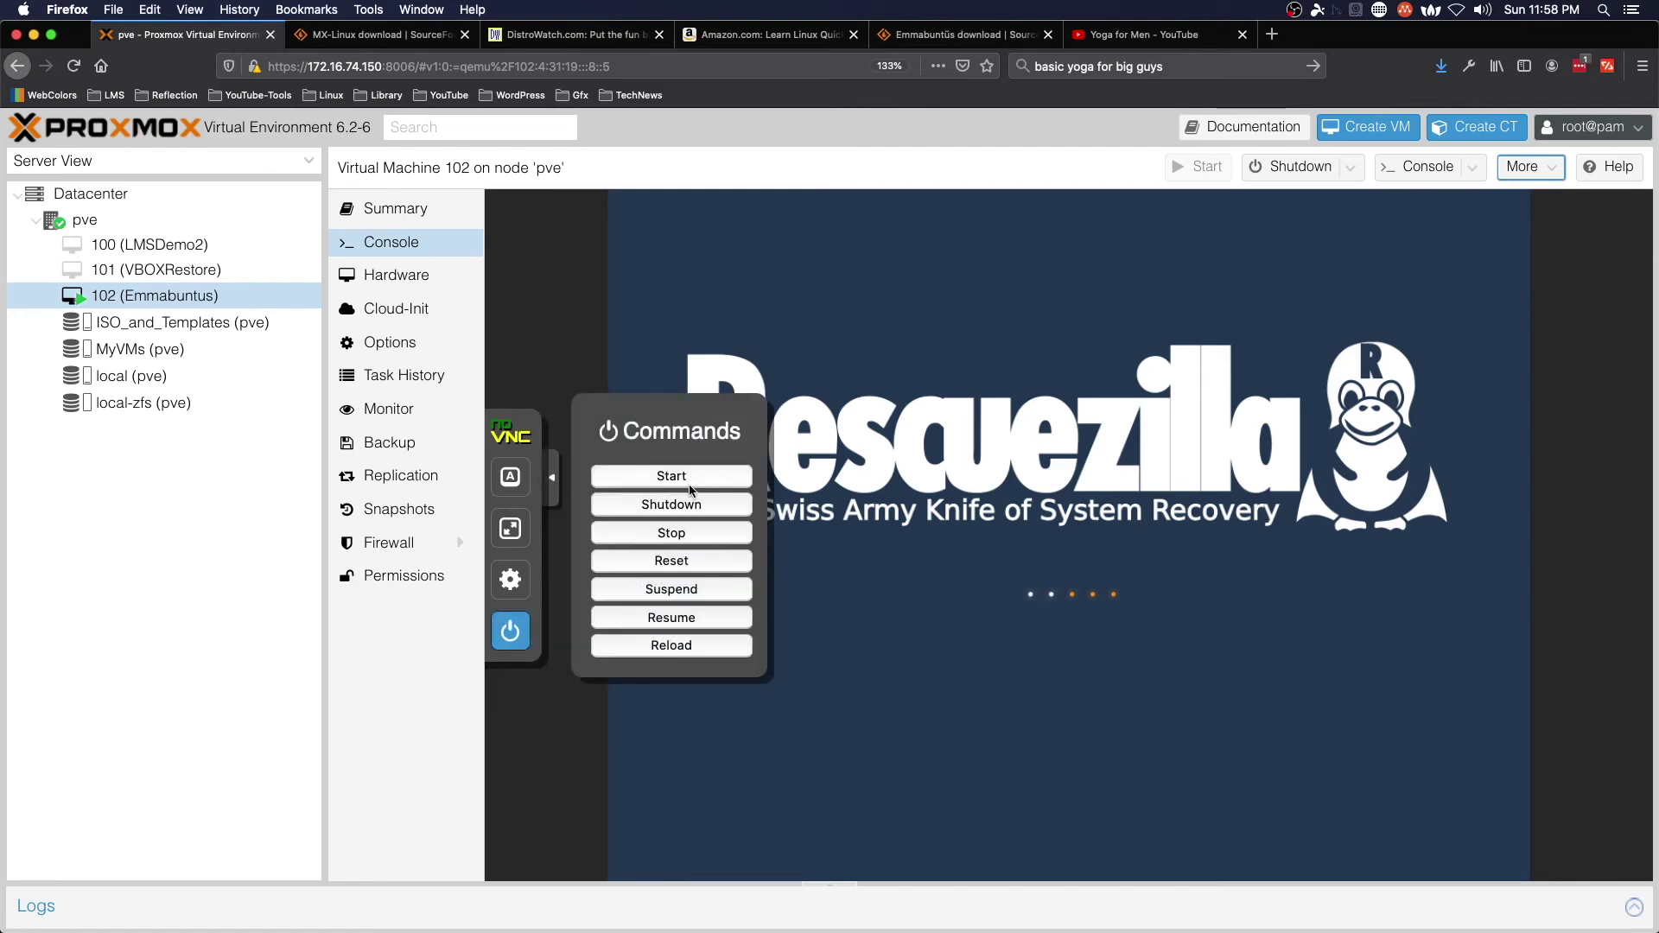
pyautogui.click(679, 537)
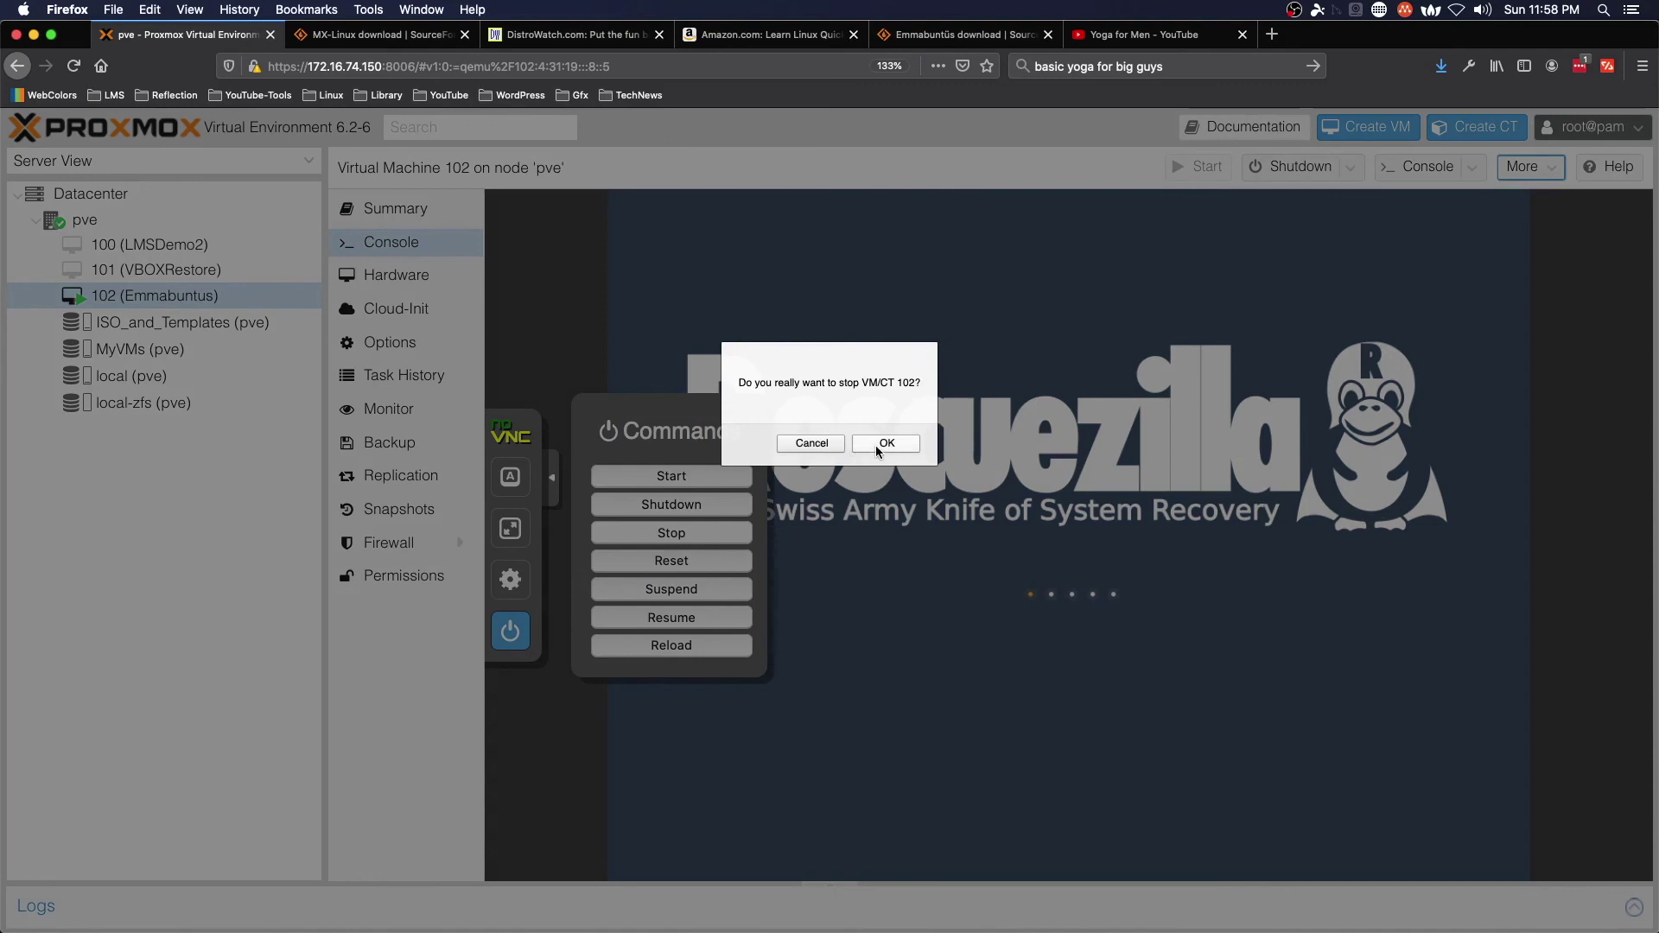
pyautogui.click(885, 443)
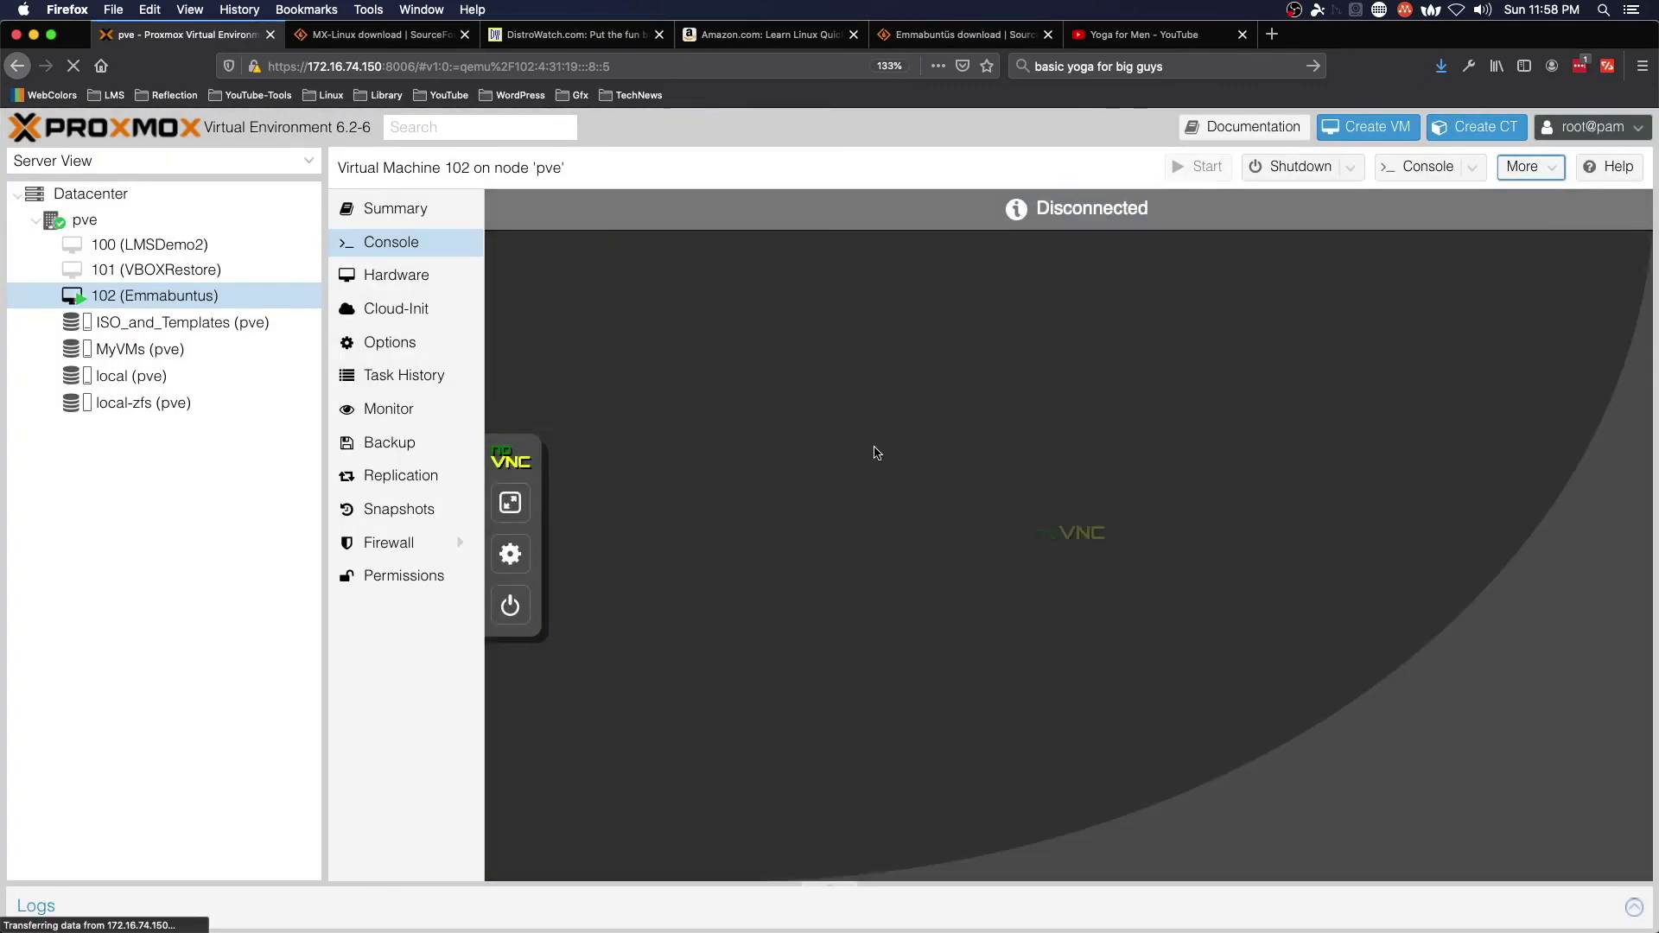